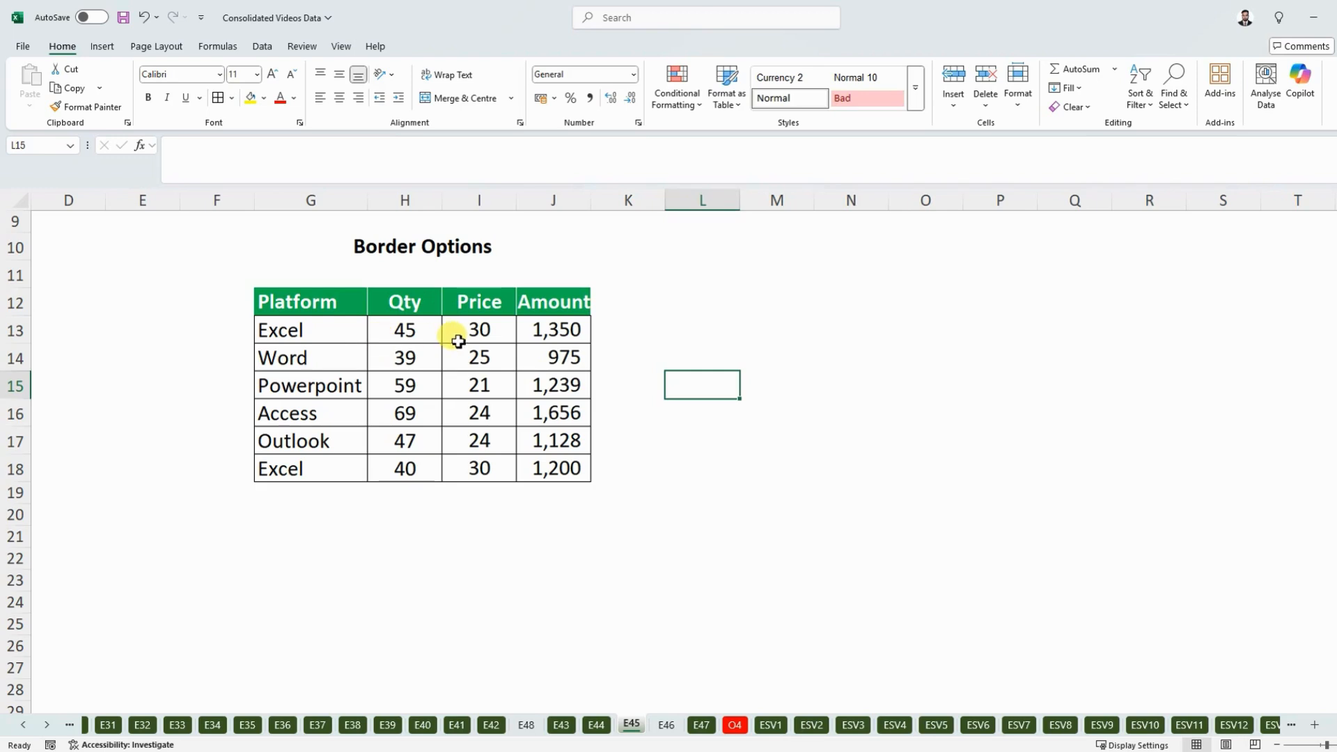
- Examine the Border Options table's title, its four column headers and the data rows below them
{"action": "left_click", "coordinate": [461, 336]}
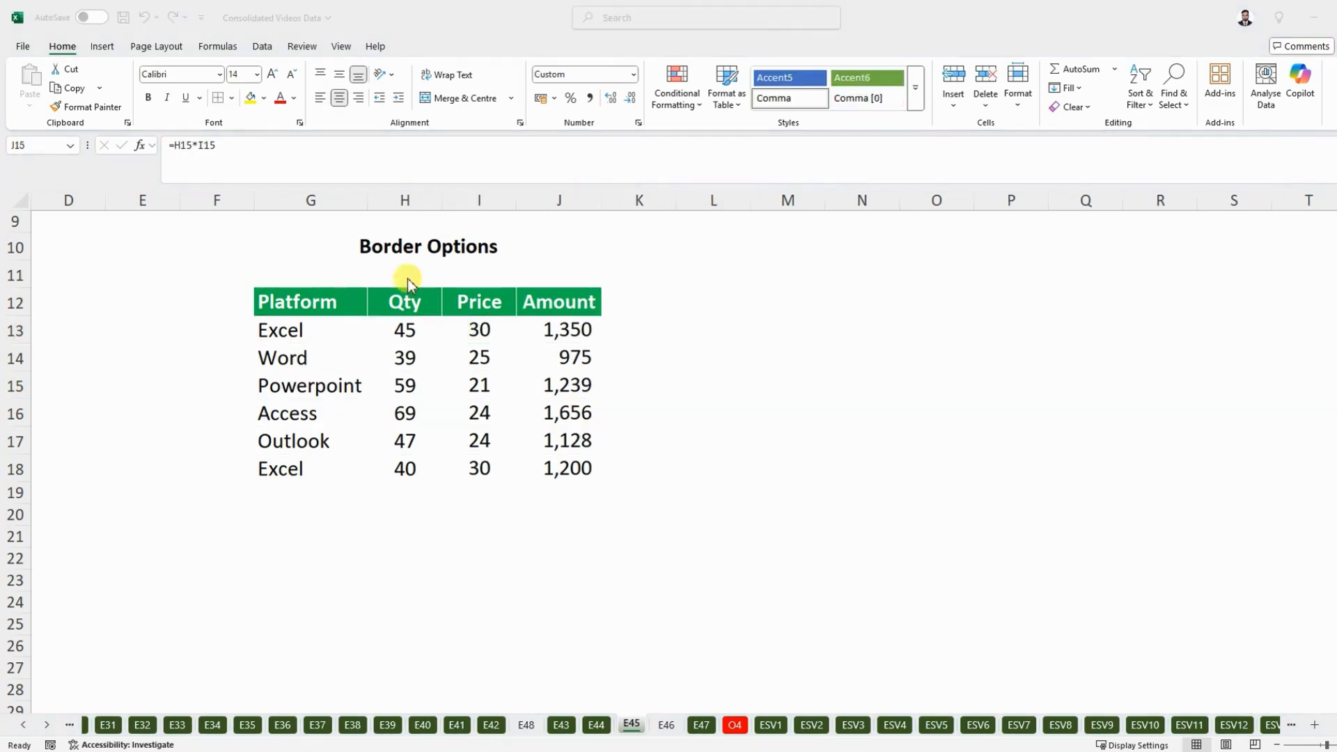
{"action": "left_click", "coordinate": [320, 251]}
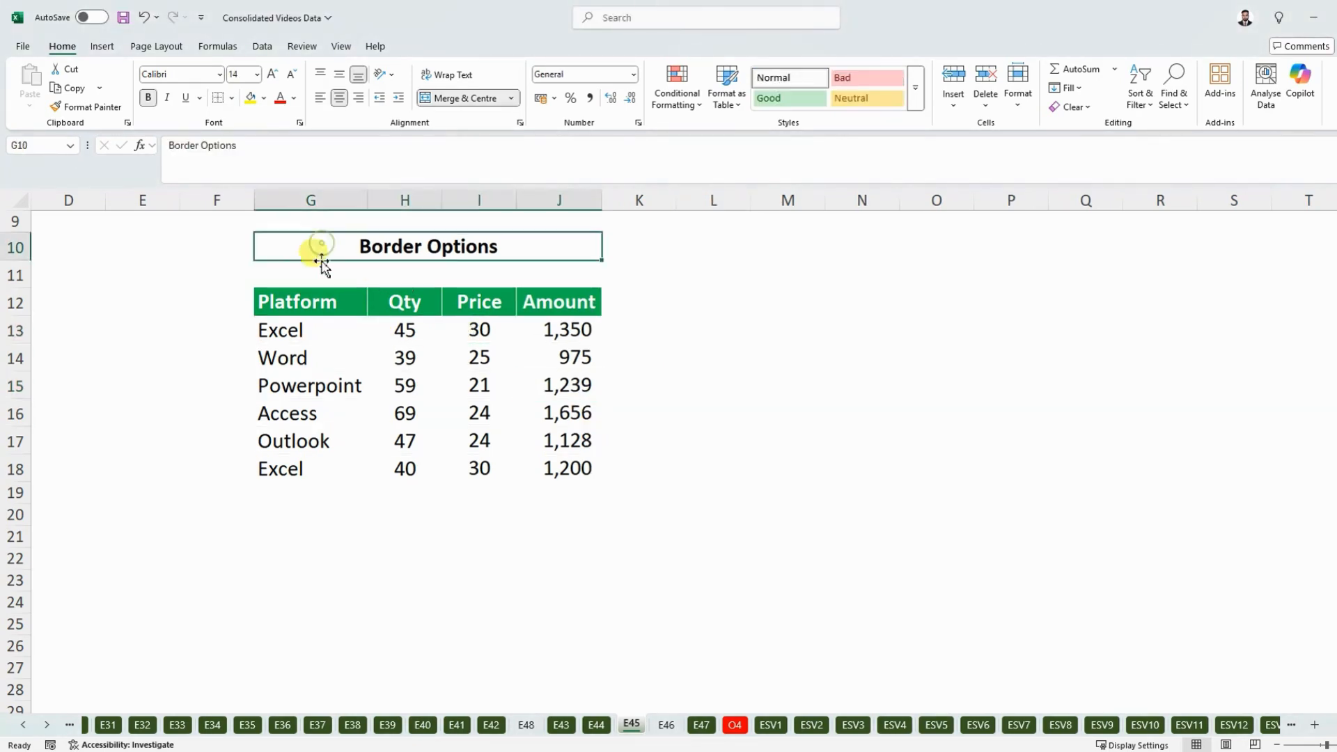
{"action": "left_click", "coordinate": [307, 301]}
{"action": "left_click", "coordinate": [402, 301]}
{"action": "left_click", "coordinate": [489, 305]}
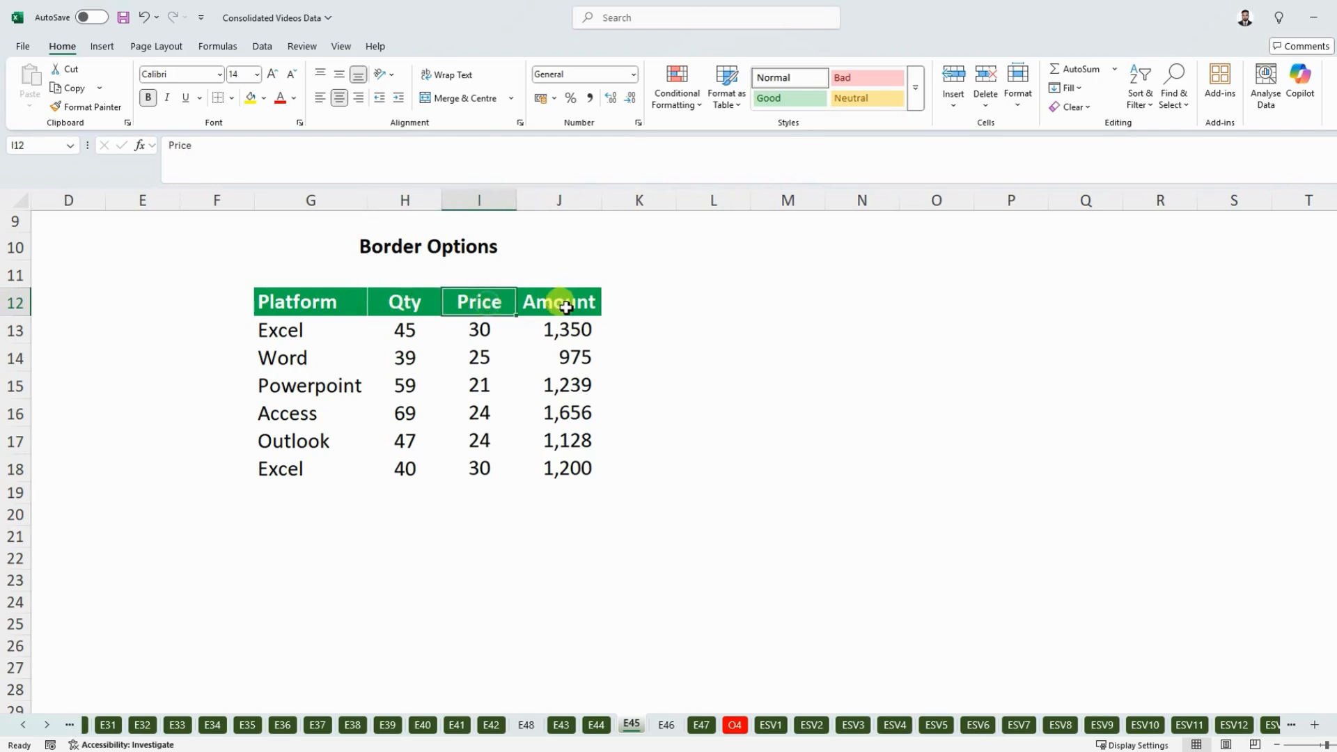
{"action": "left_click", "coordinate": [558, 302]}
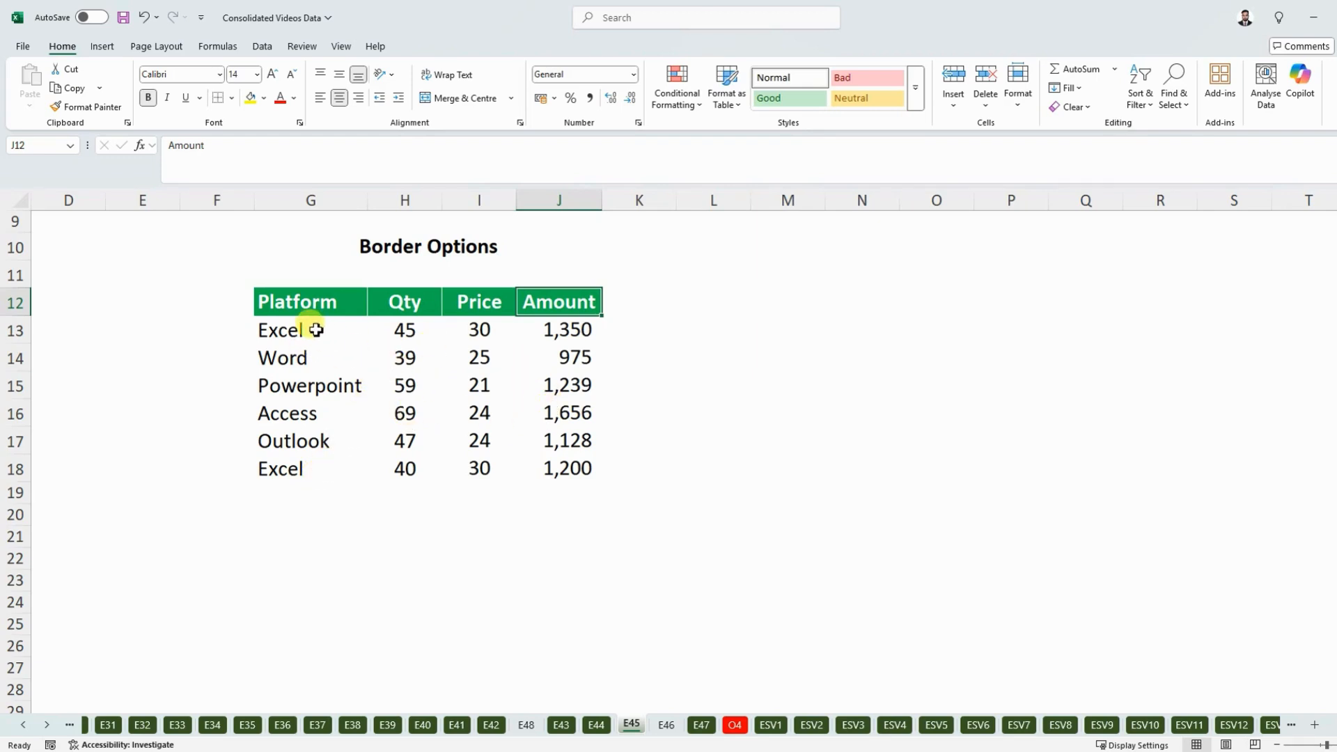
{"action": "left_click_drag", "start_coordinate": [358, 332], "coordinate": [564, 462]}
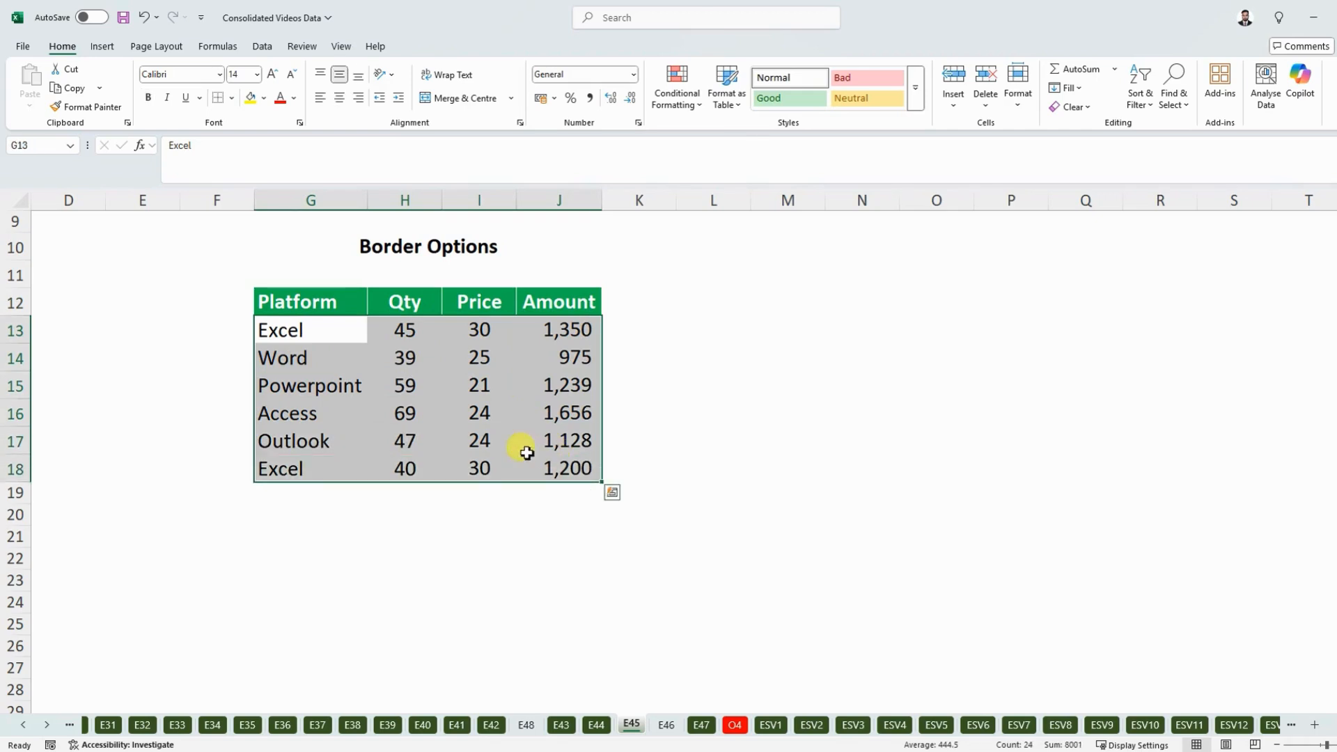
{"action": "left_click", "coordinate": [386, 348]}
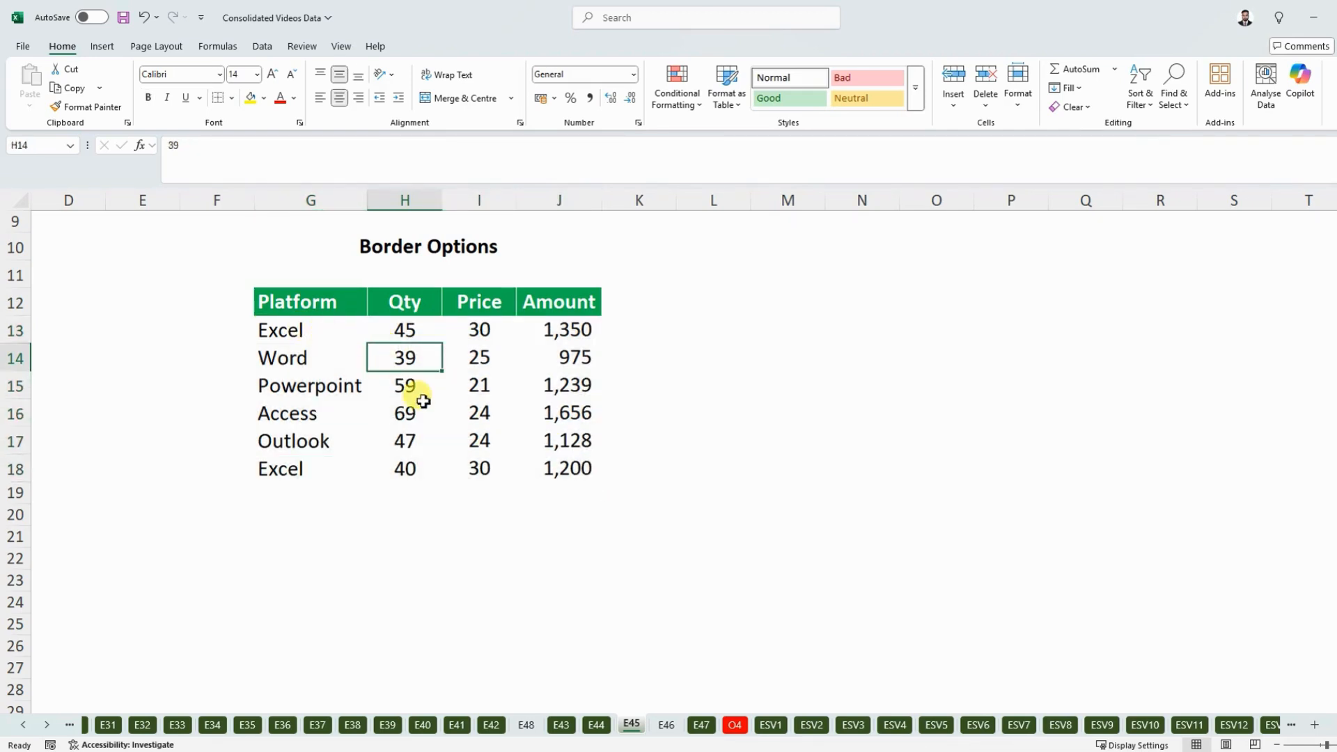
- Try All Borders on the data range G13:J18 below the headers, and undo it
{"action": "key", "text": "ctrl+a"}
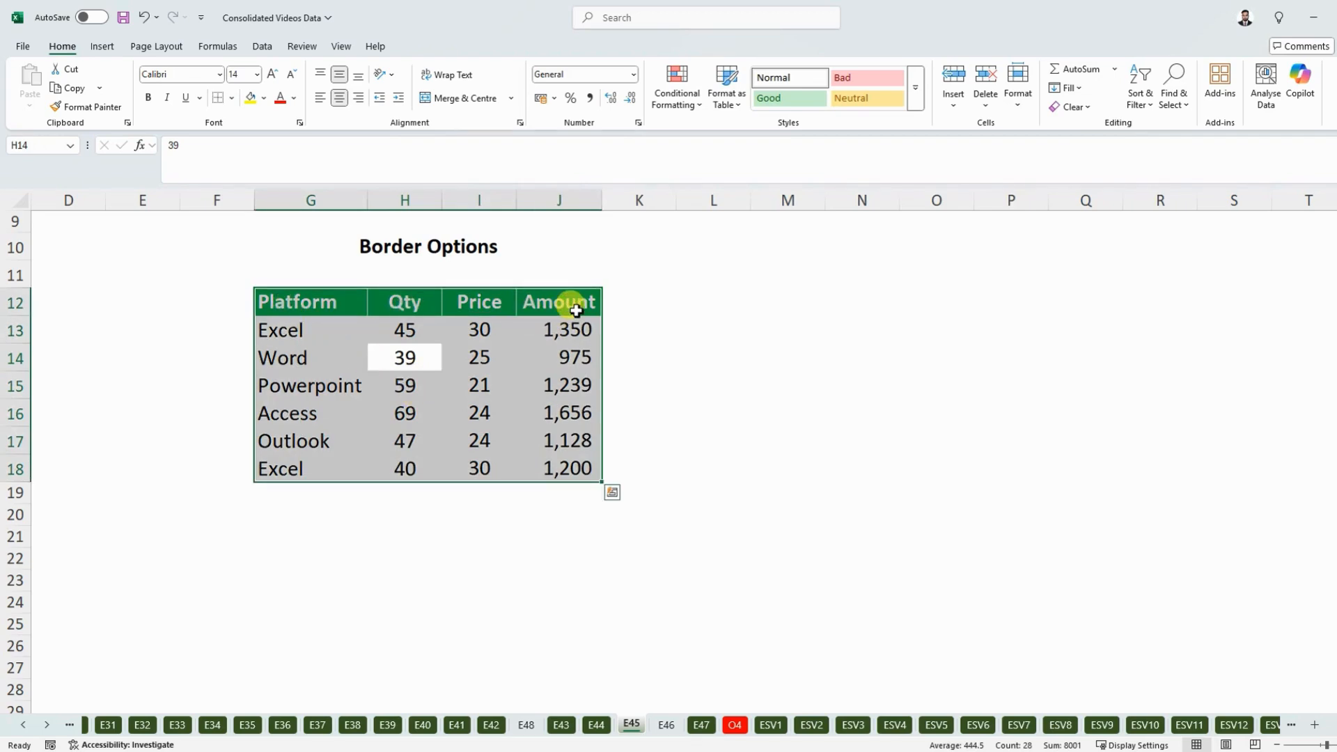
{"action": "key", "text": "shift+Down"}
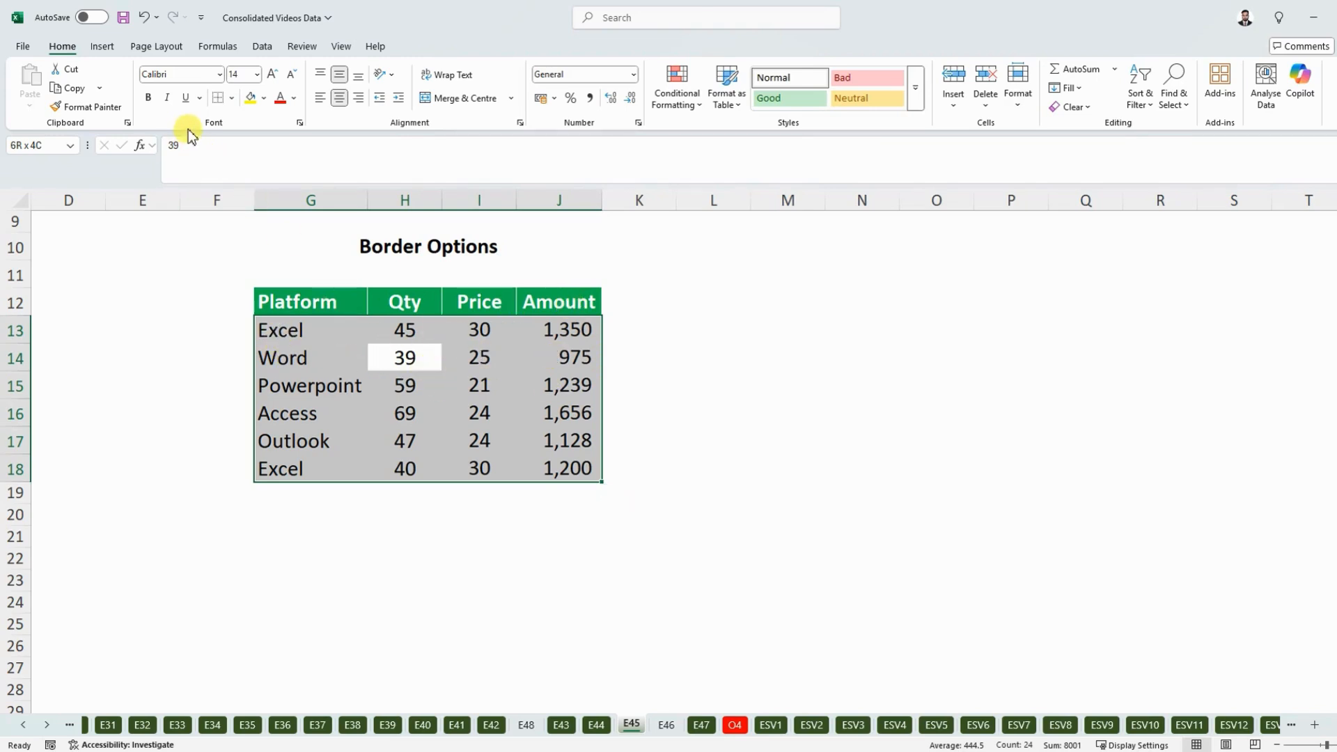
{"action": "left_click", "coordinate": [234, 98]}
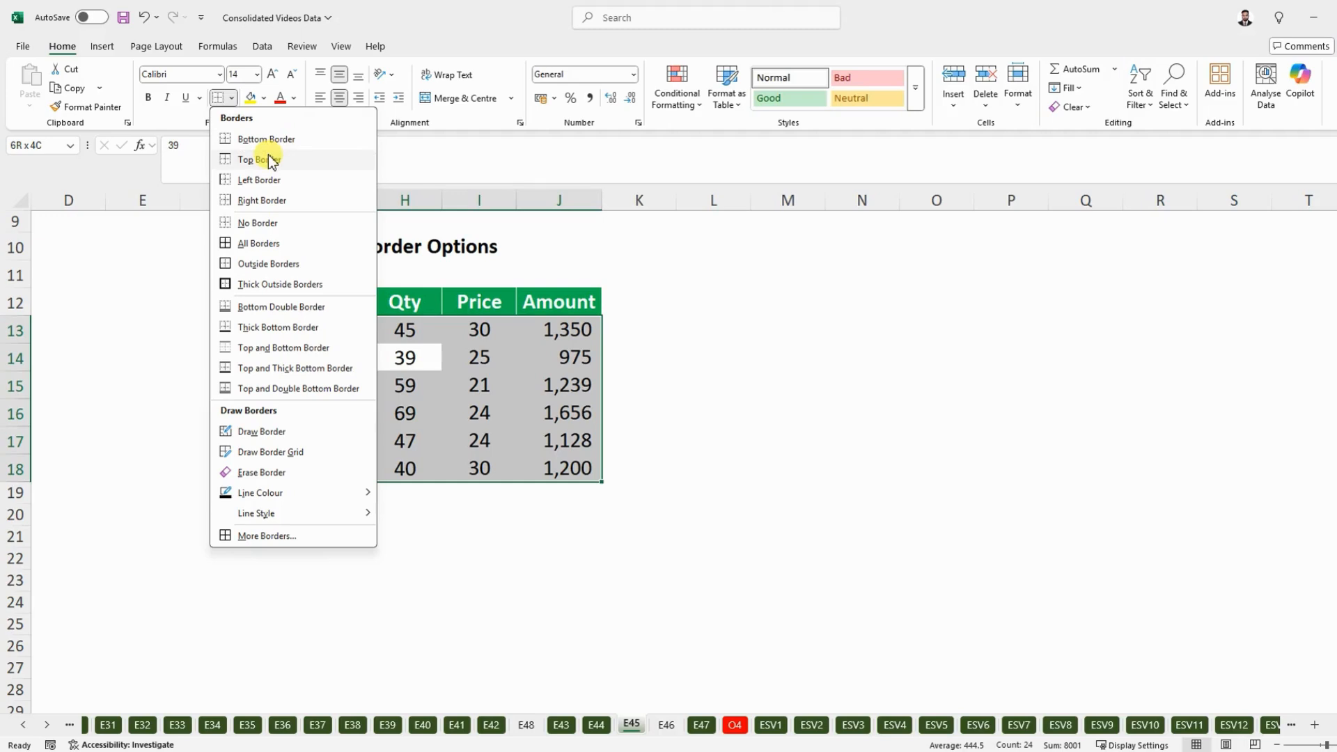
{"action": "left_click", "coordinate": [270, 244]}
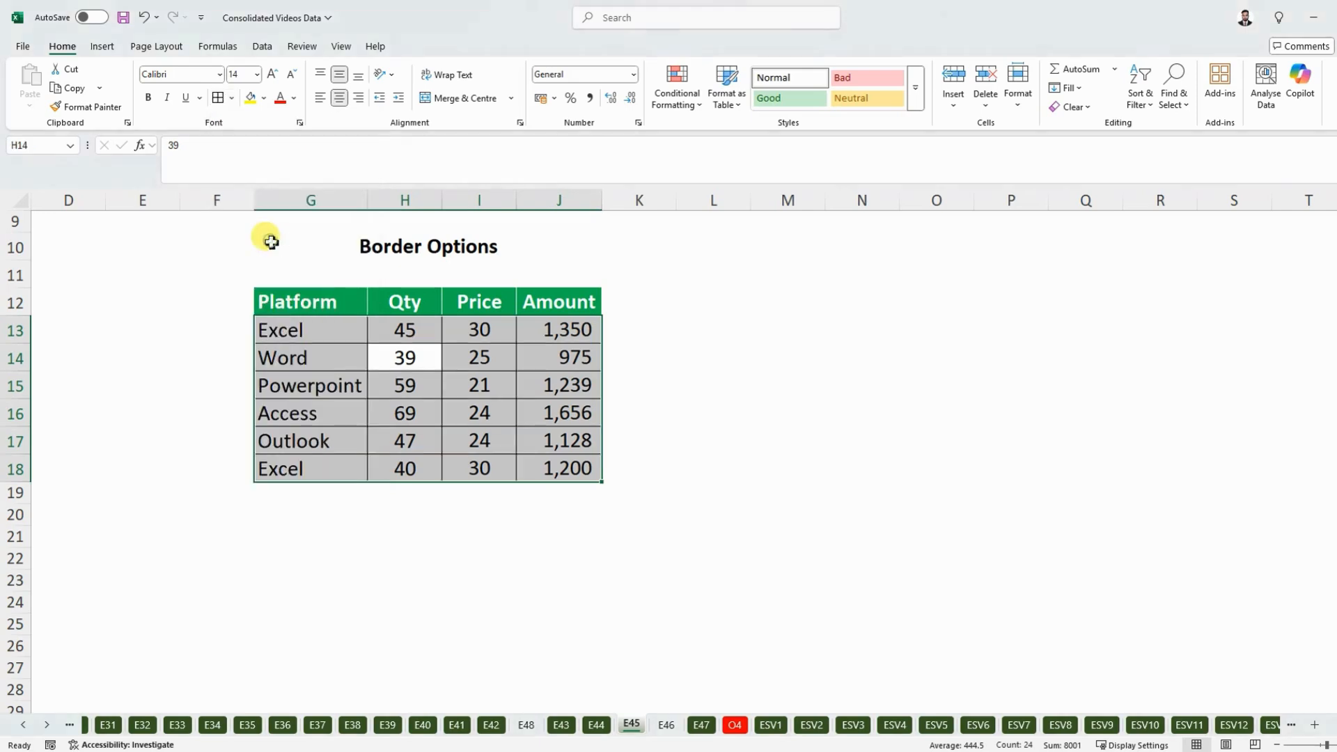
{"action": "left_click", "coordinate": [433, 385]}
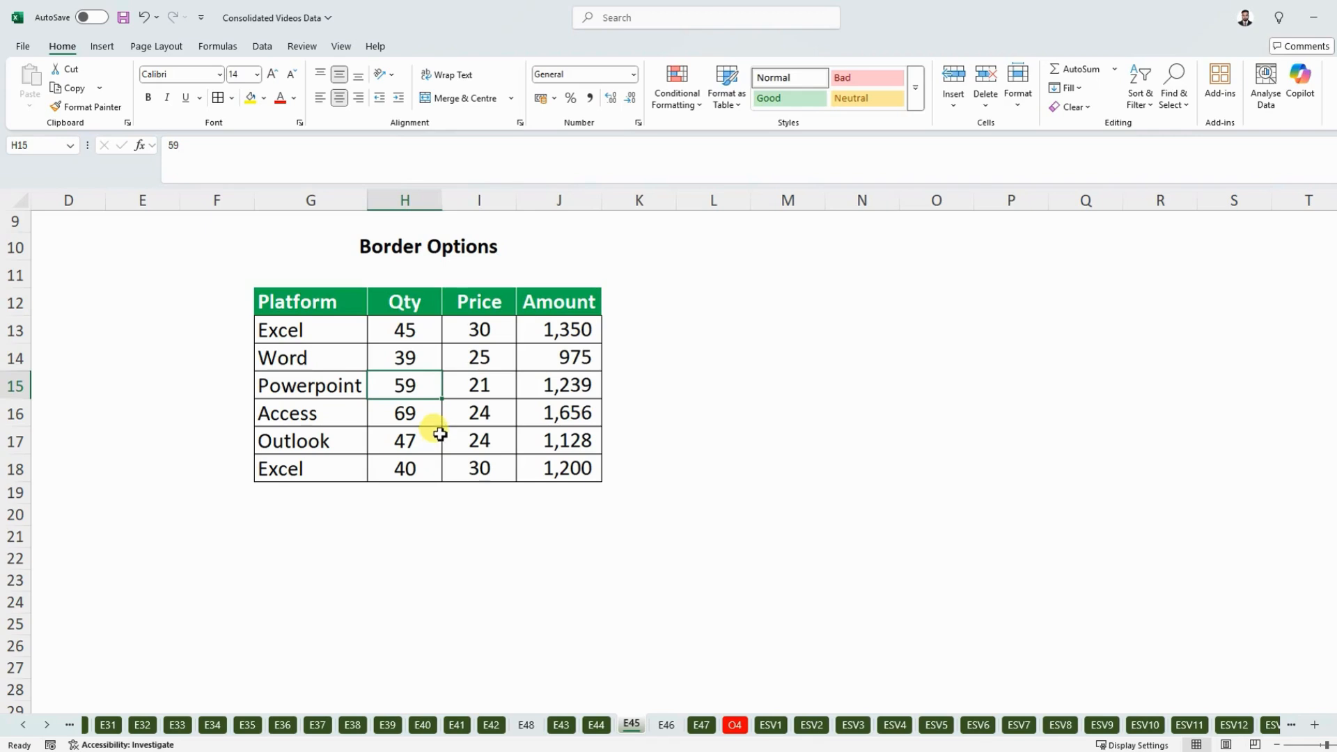
{"action": "key", "text": "ctrl+z"}
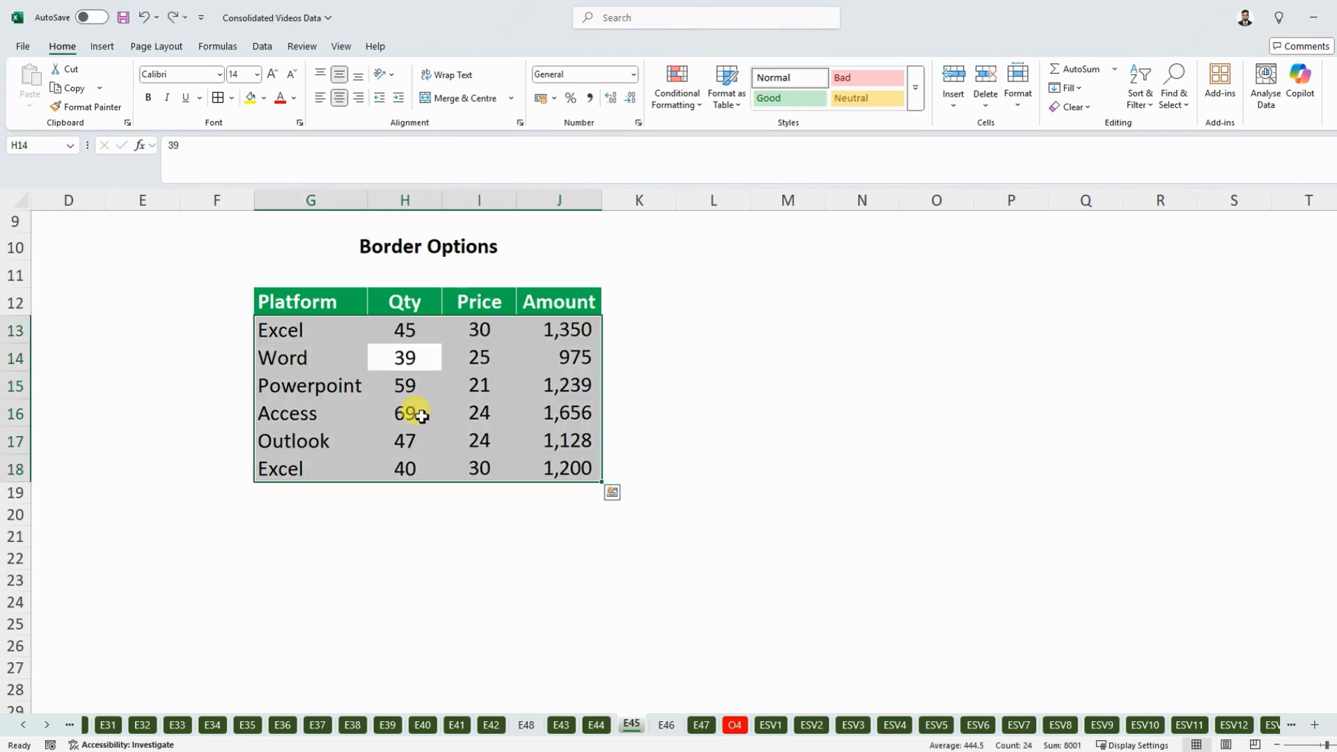
- Try Thick Outside Borders on the data range G13:J18, and undo it
{"action": "left_click", "coordinate": [234, 98]}
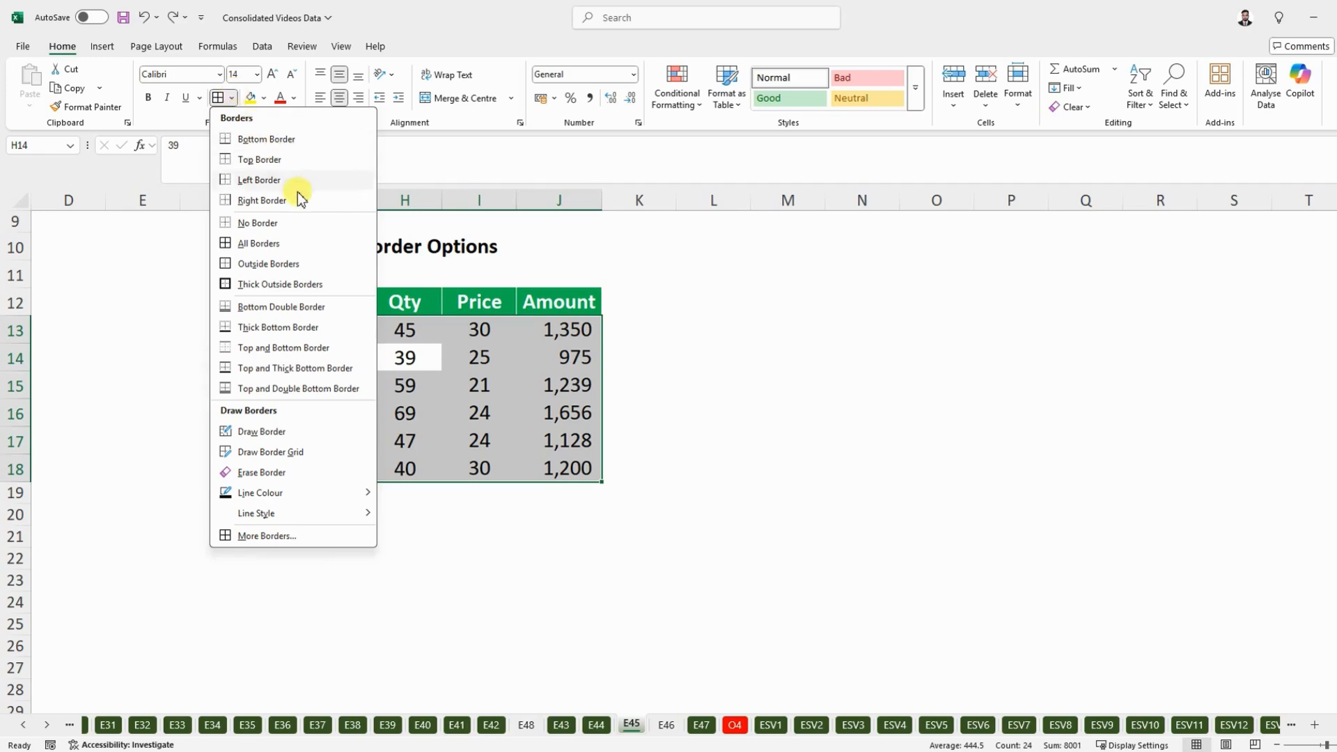
{"action": "left_click", "coordinate": [292, 285]}
{"action": "left_click", "coordinate": [433, 410]}
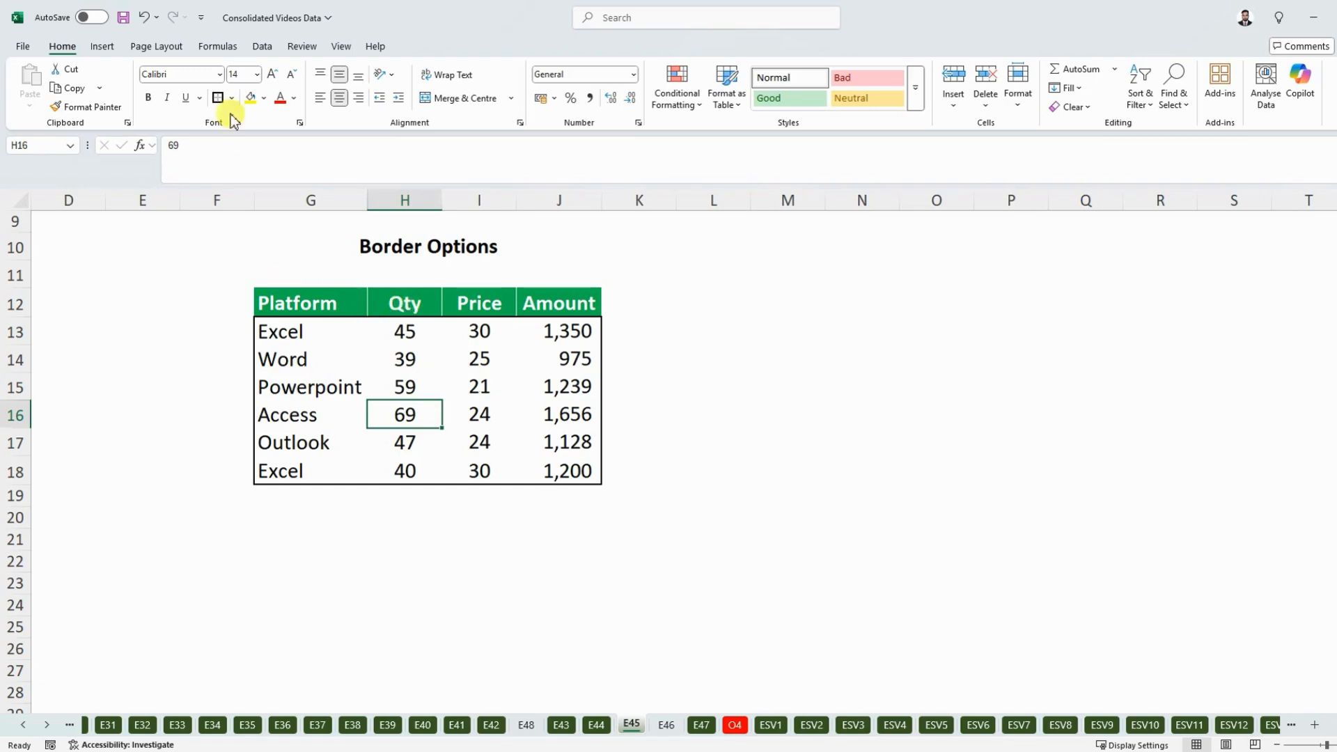
{"action": "key", "text": "ctrl+z"}
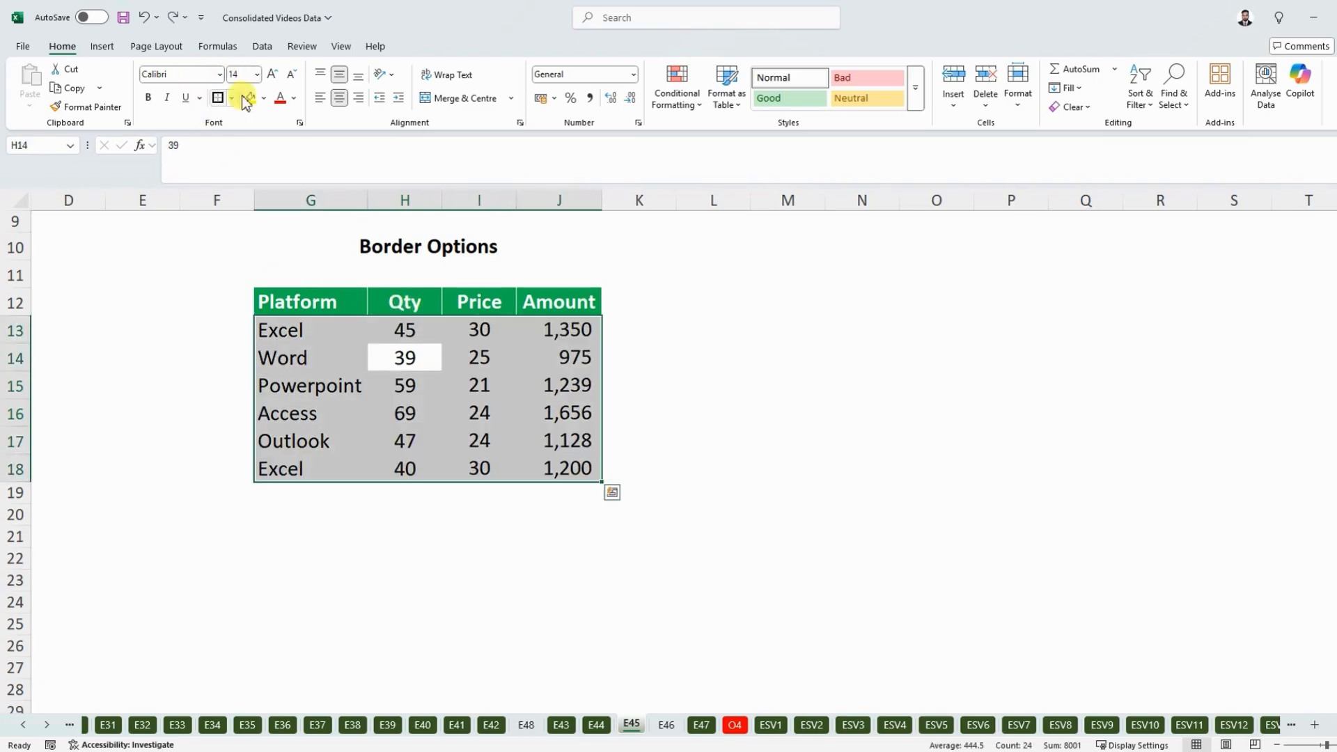
- Try Draw Border by drawing a line under cell I13 and a box around cell H16, and leave drawing mode
{"action": "left_click", "coordinate": [233, 98]}
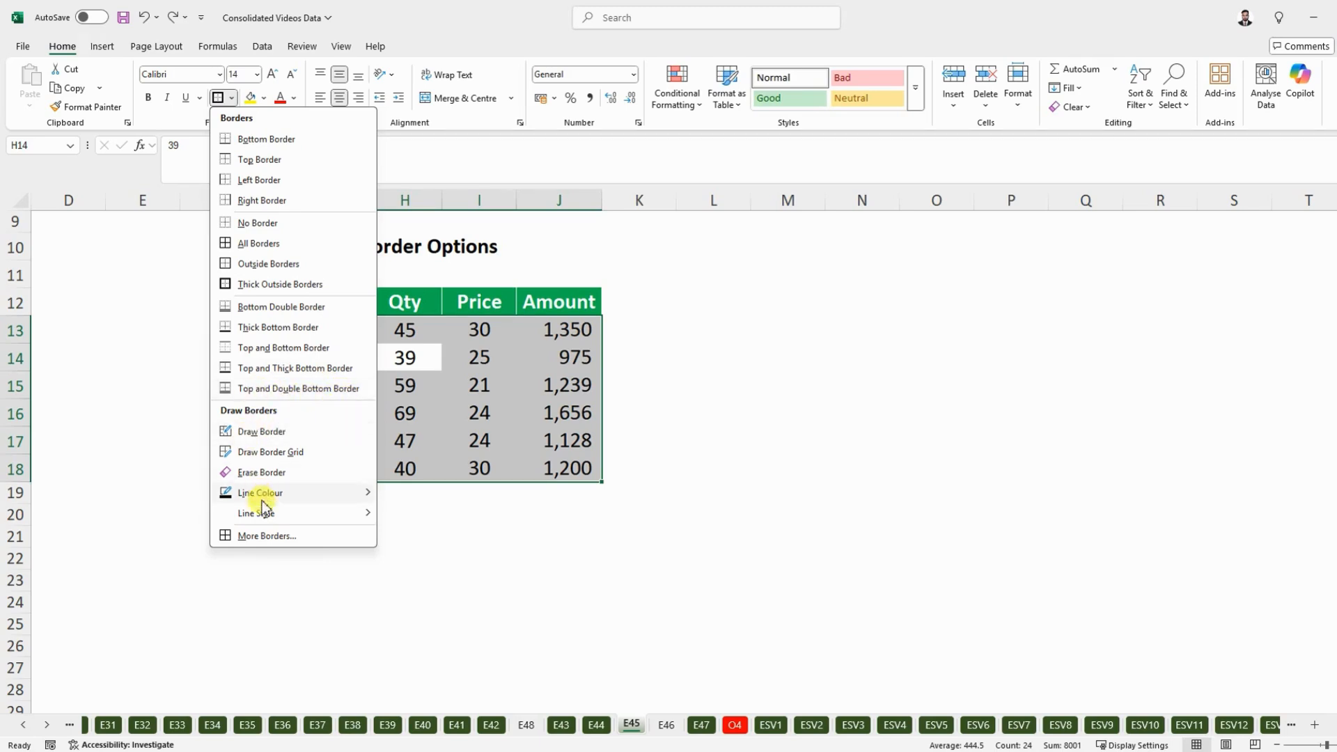
{"action": "left_click", "coordinate": [255, 433]}
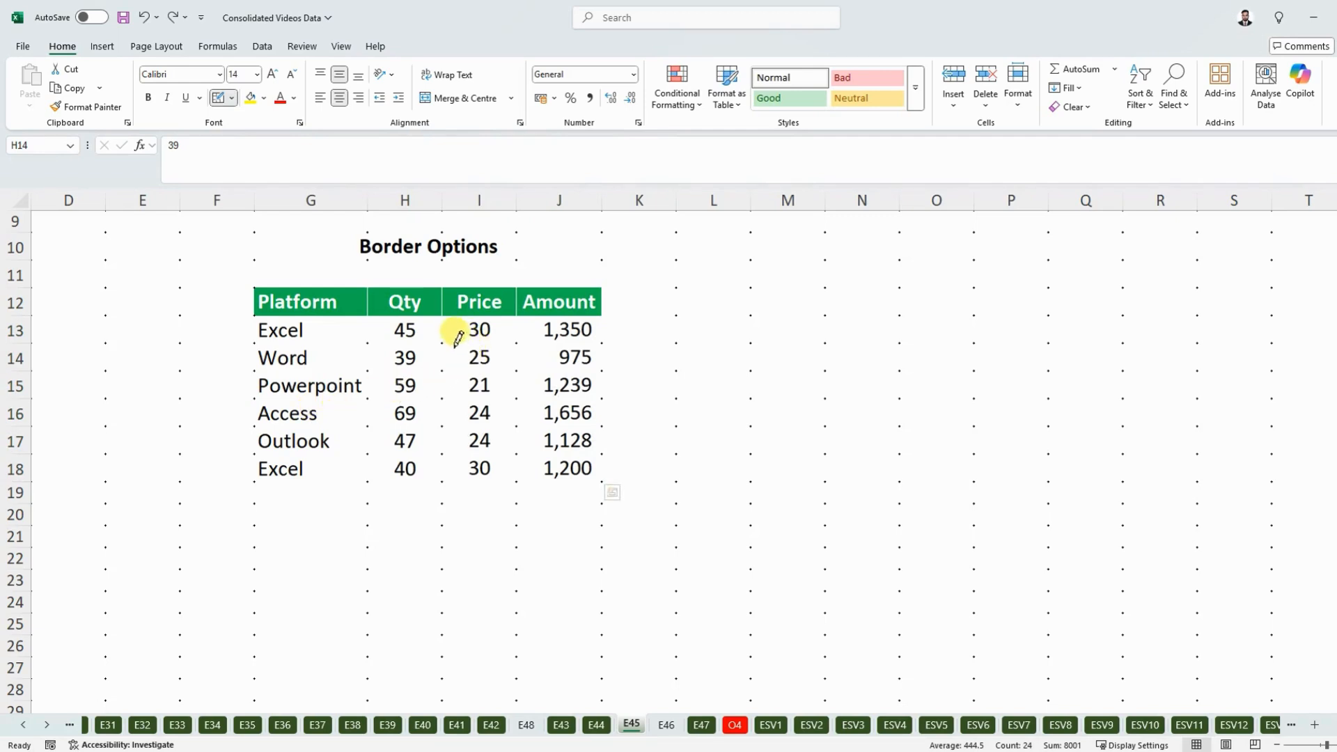
{"action": "left_click", "coordinate": [459, 342]}
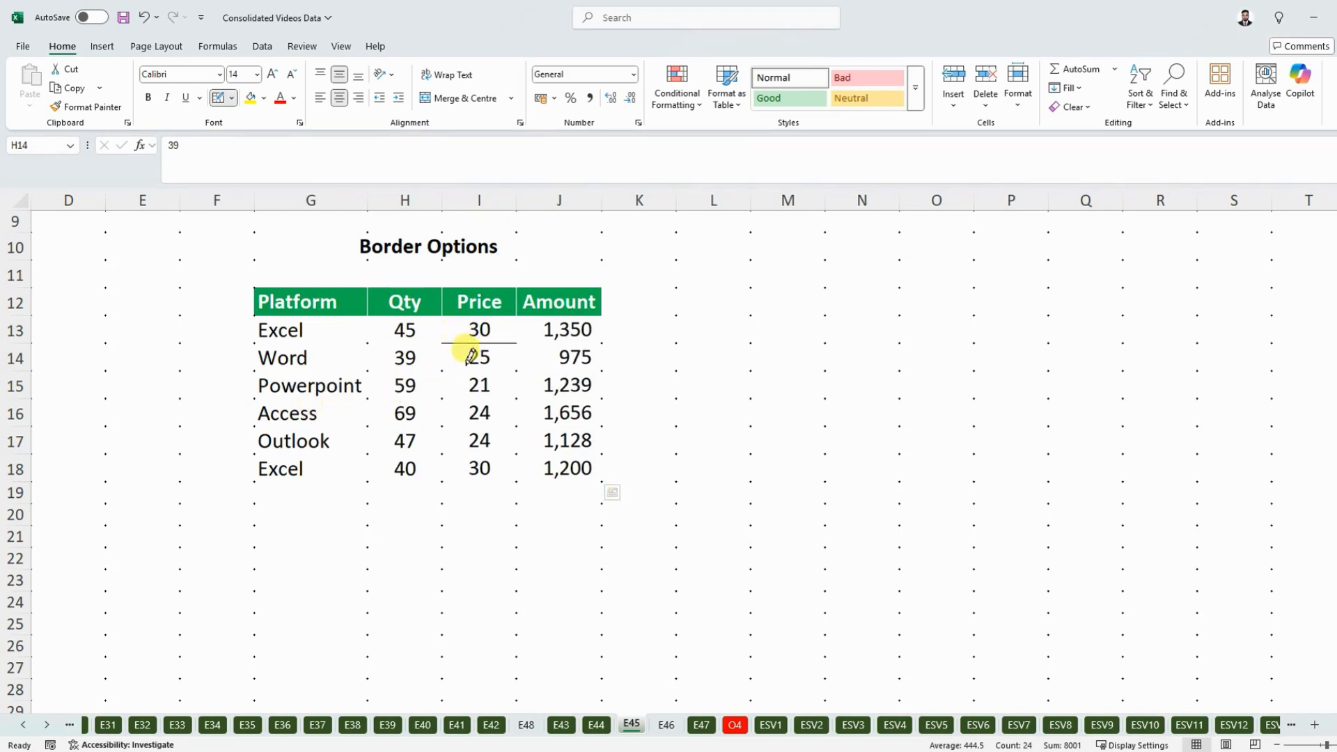
{"action": "left_click", "coordinate": [371, 412]}
{"action": "left_click", "coordinate": [403, 425]}
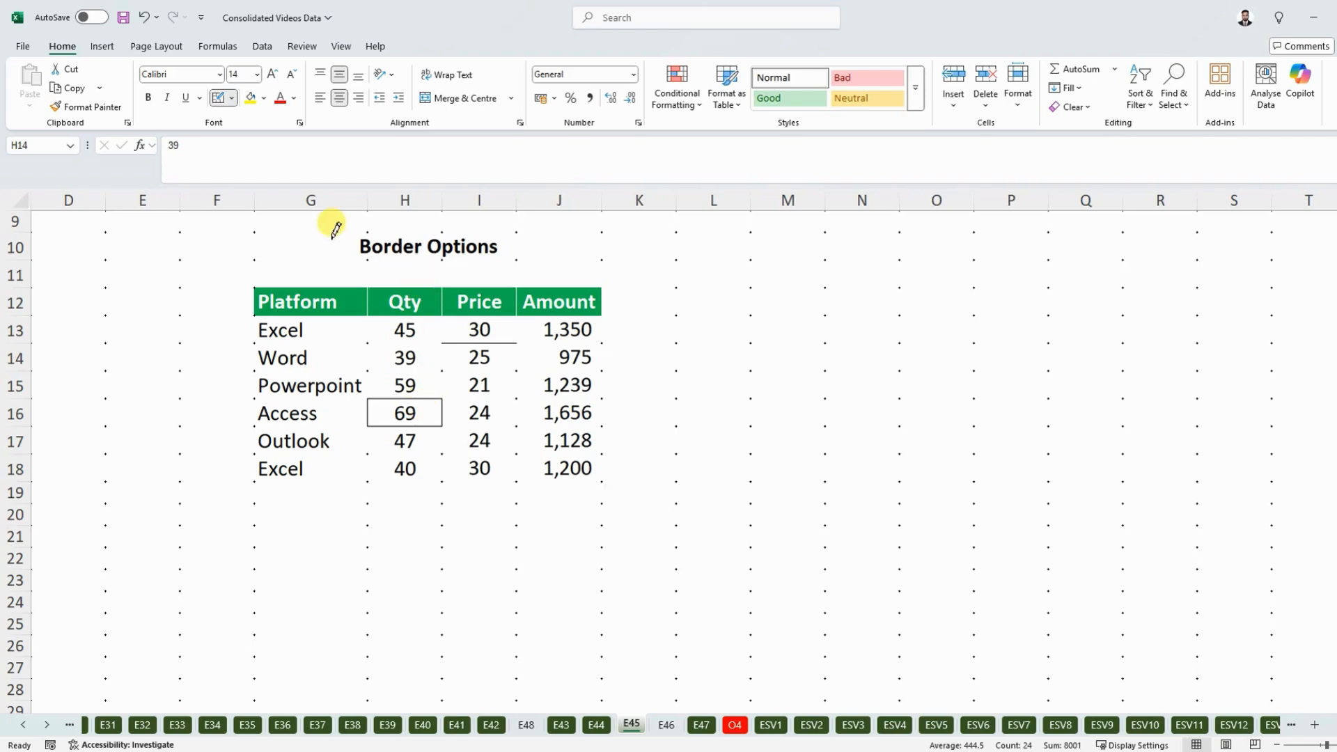
{"action": "key", "text": "Escape"}
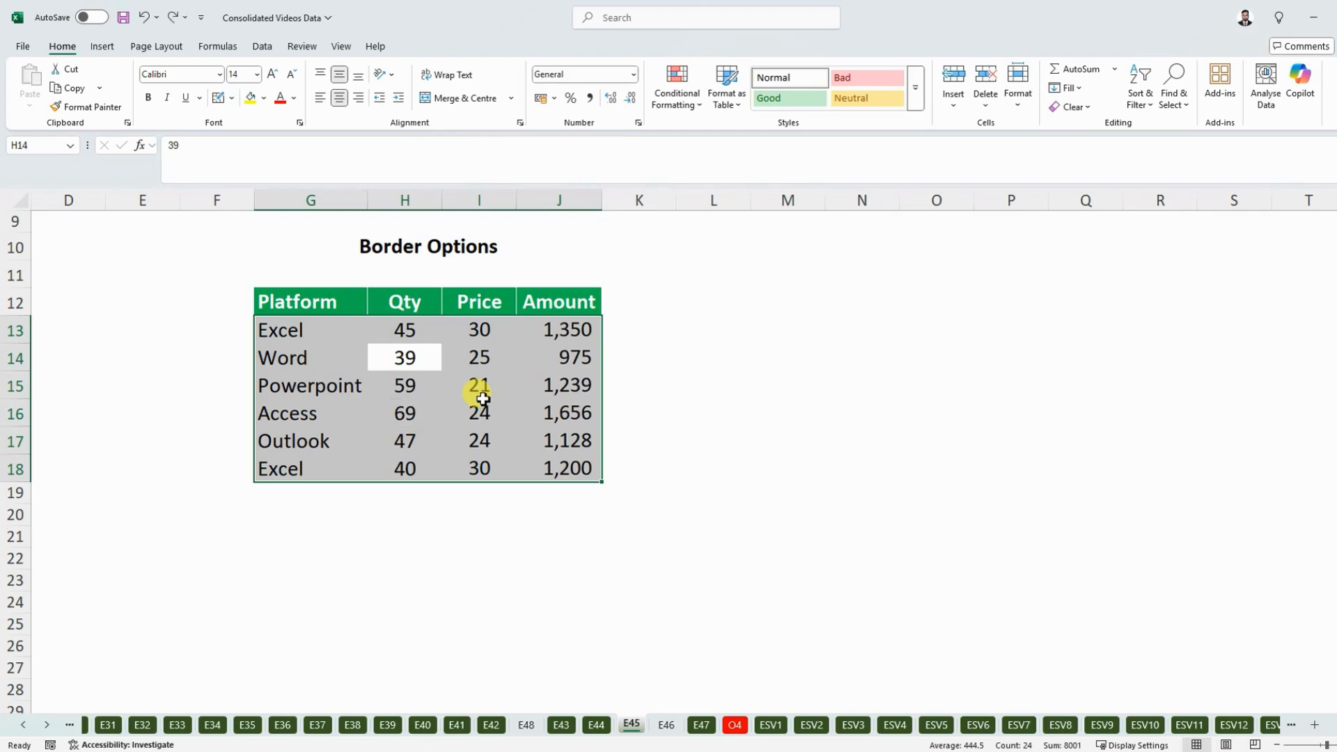
{"action": "left_click", "coordinate": [231, 98]}
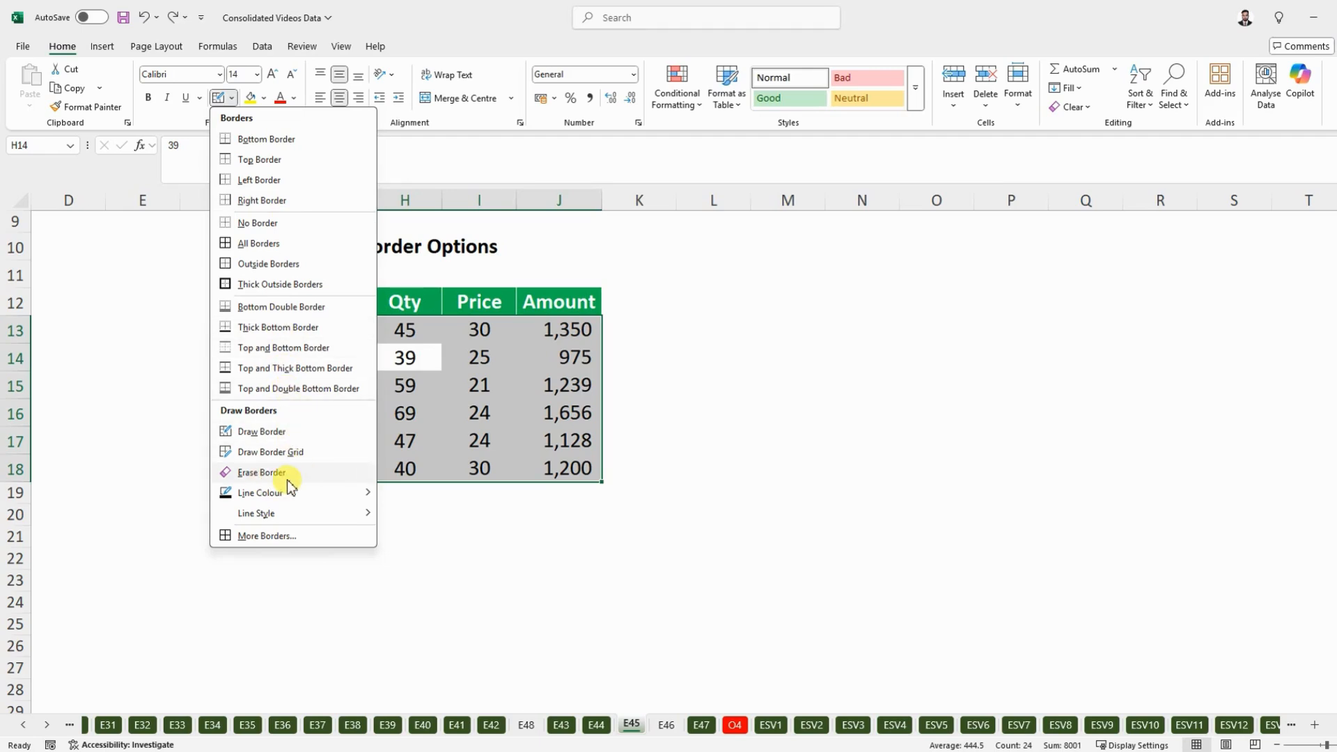
{"action": "mouse_move", "coordinate": [273, 516]}
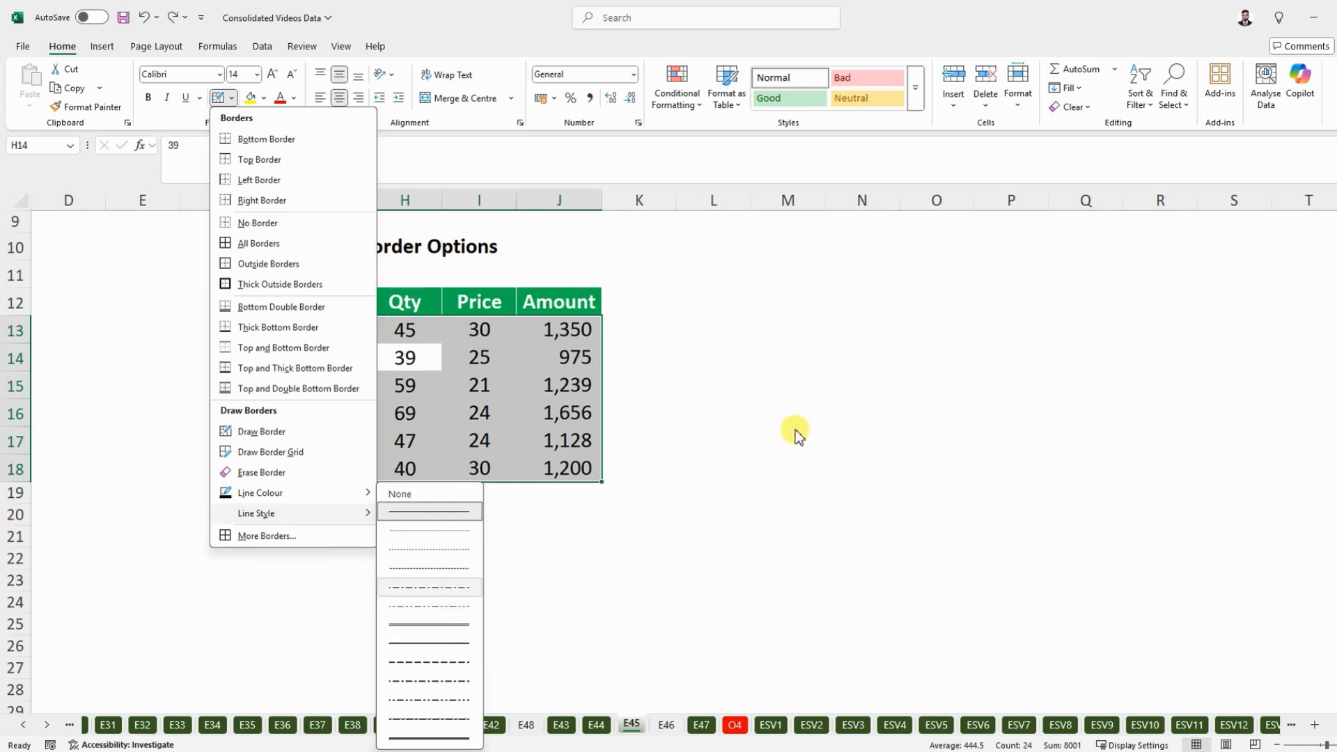
{"action": "left_click", "coordinate": [759, 379]}
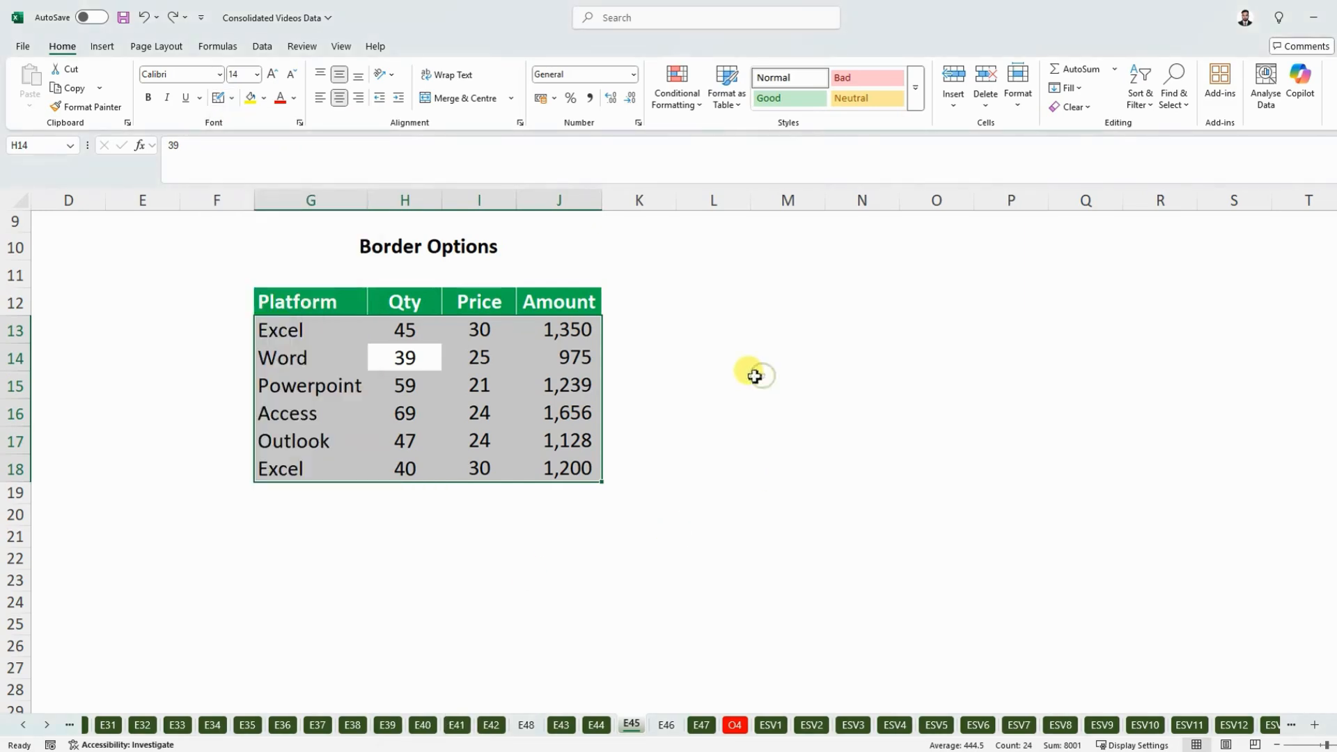
{"action": "left_click", "coordinate": [431, 435]}
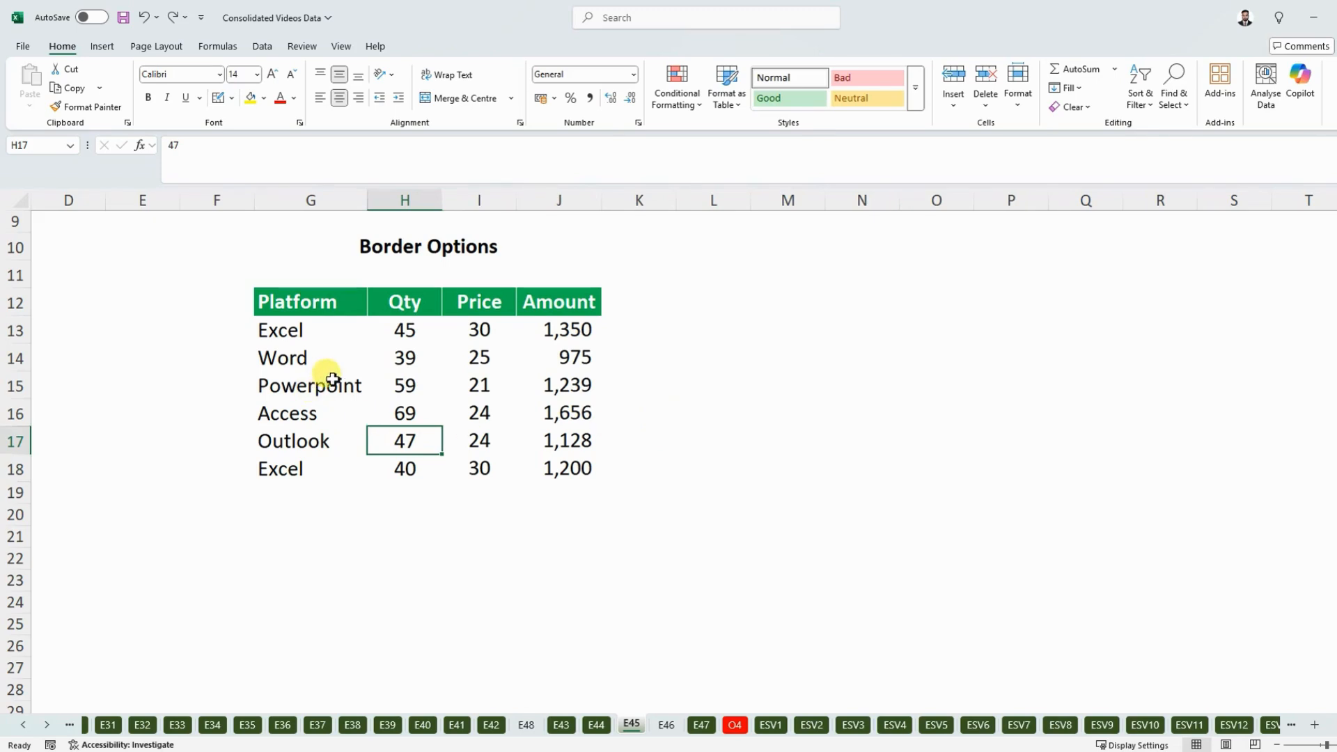
{"action": "left_click", "coordinate": [333, 380]}
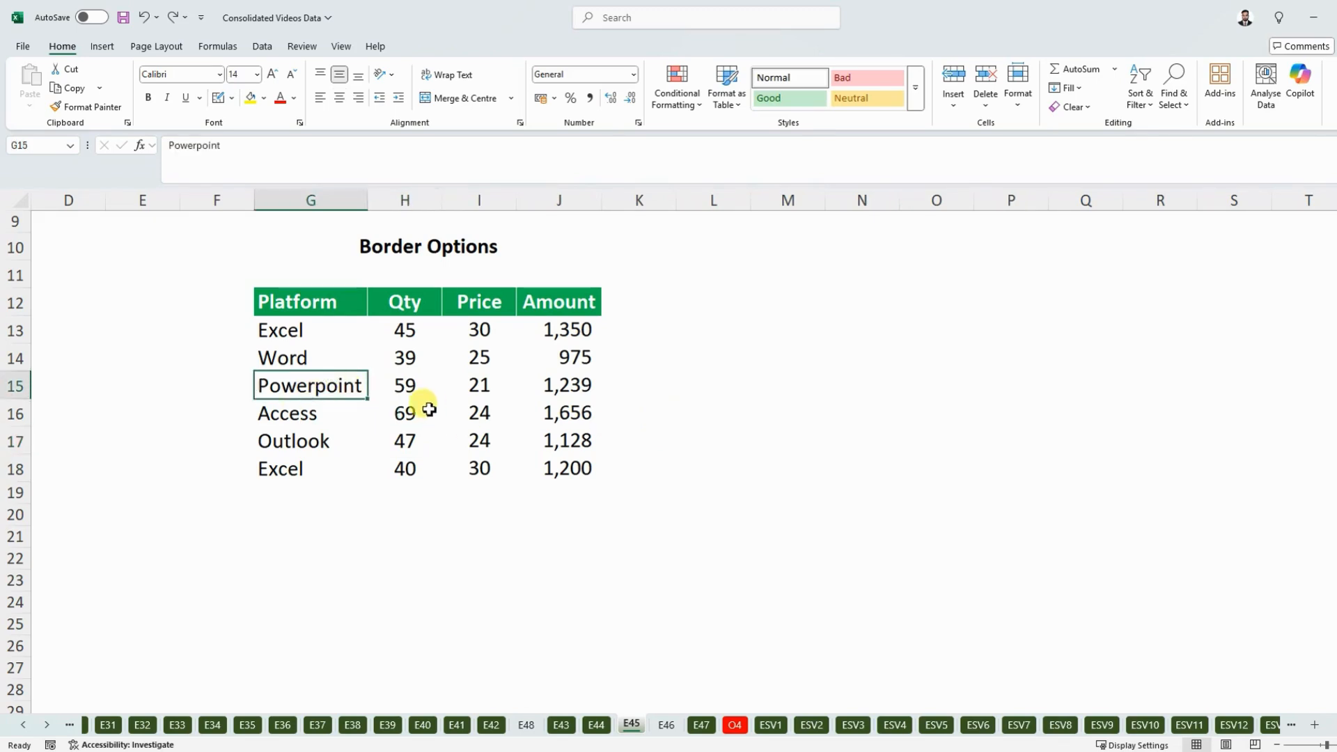
- Select the data range G13:J18, try All Borders on it again, and undo the borders
{"action": "left_click_drag", "start_coordinate": [352, 332], "coordinate": [552, 473]}
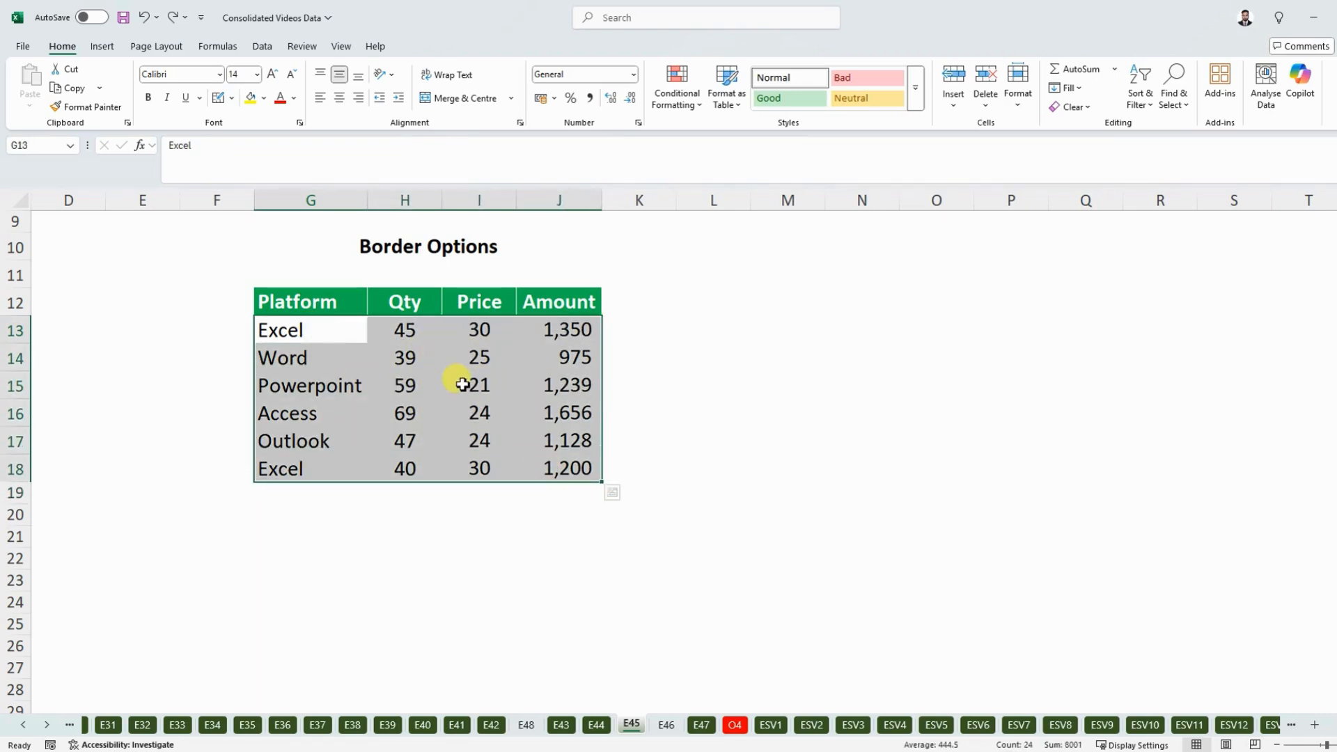
{"action": "key", "text": "alt"}
{"action": "key", "text": "h"}
{"action": "key", "text": "b"}
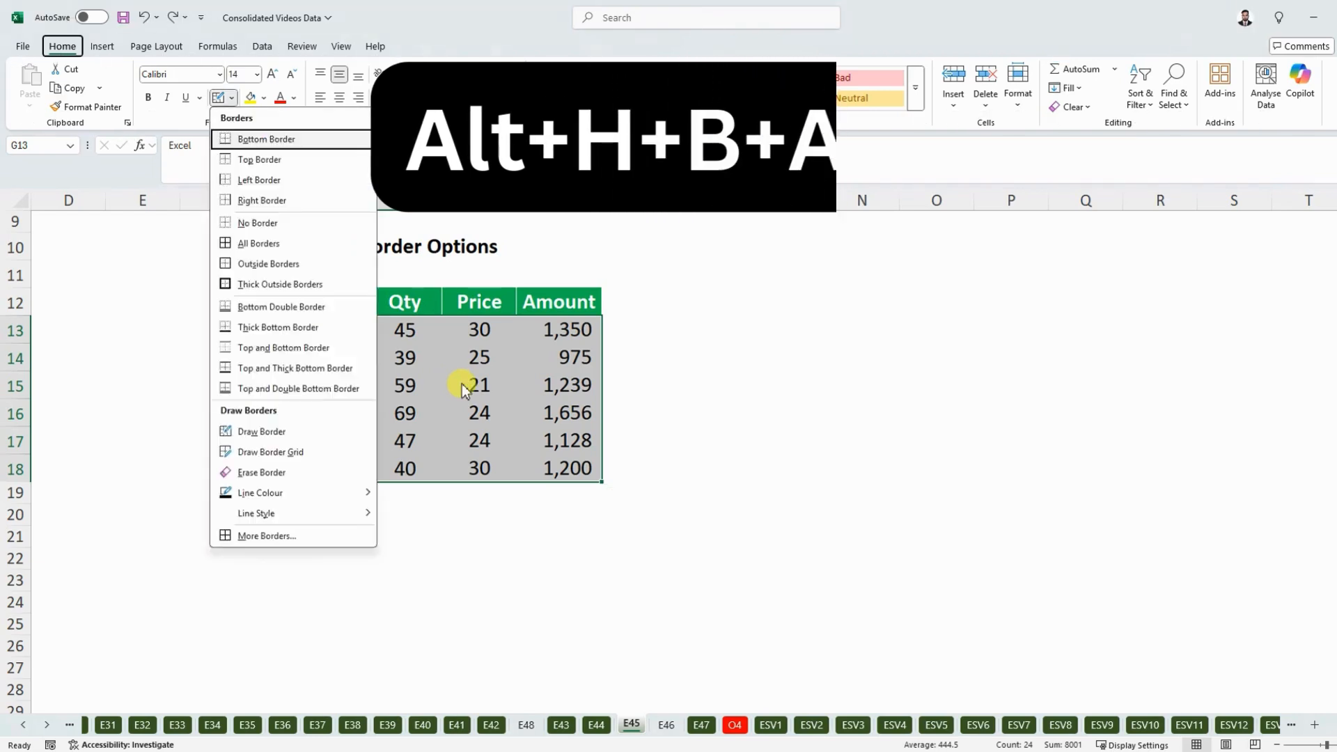
{"action": "key", "text": "a"}
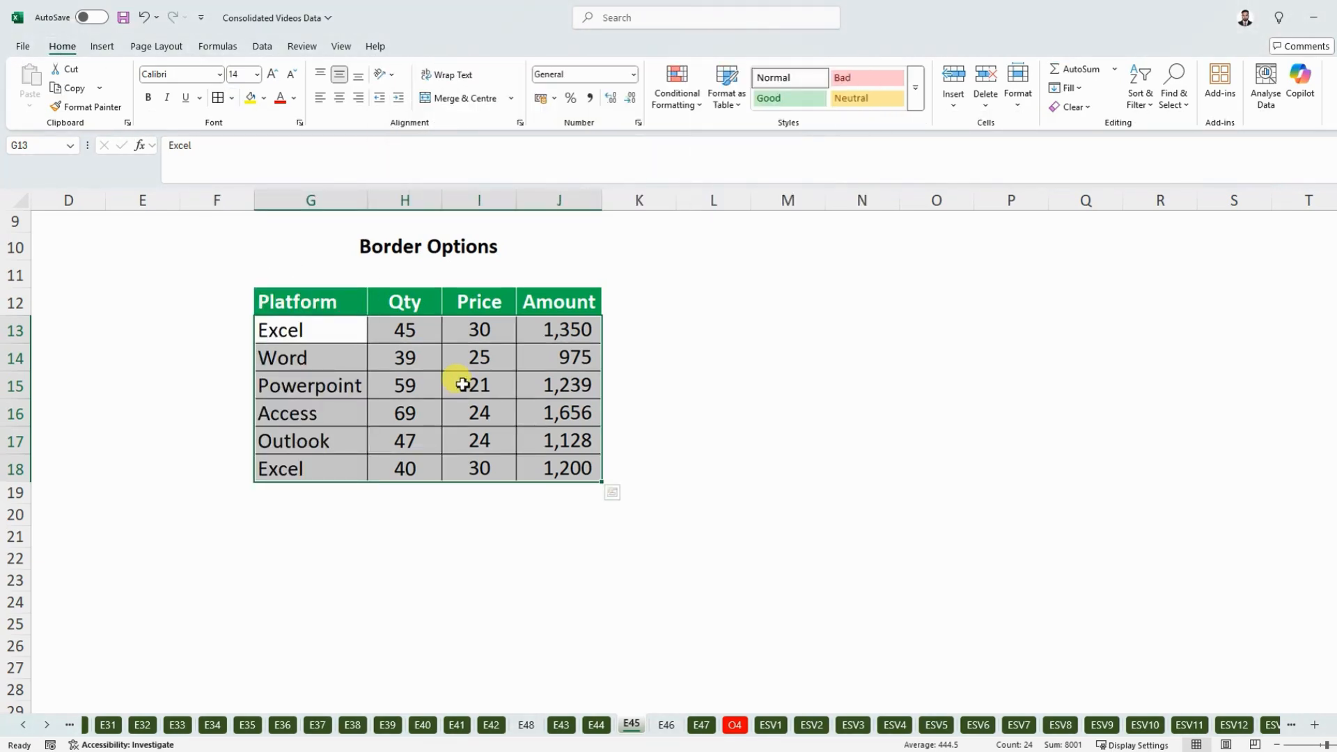
{"action": "key", "text": "ctrl+z"}
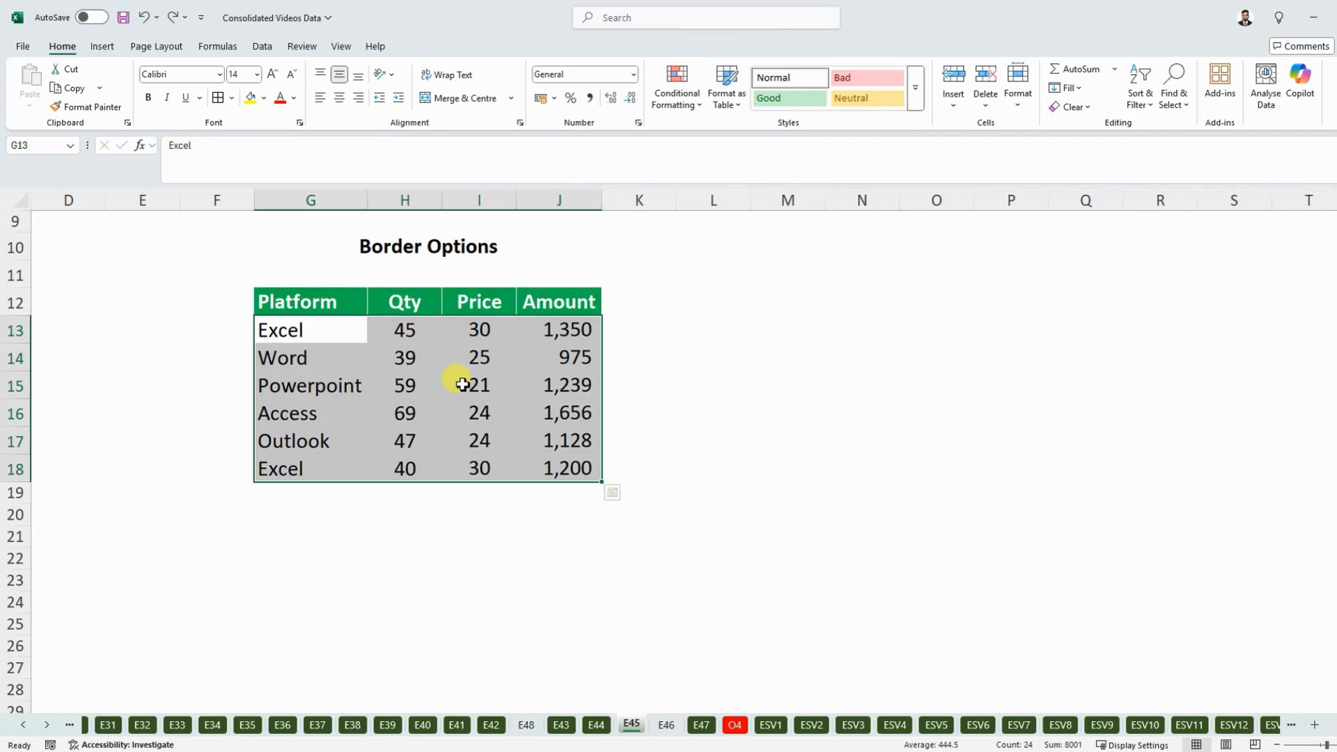
- Try the thin Outside Borders around the data range G13:J18, and undo them
{"action": "key", "text": "alt"}
{"action": "key", "text": "h"}
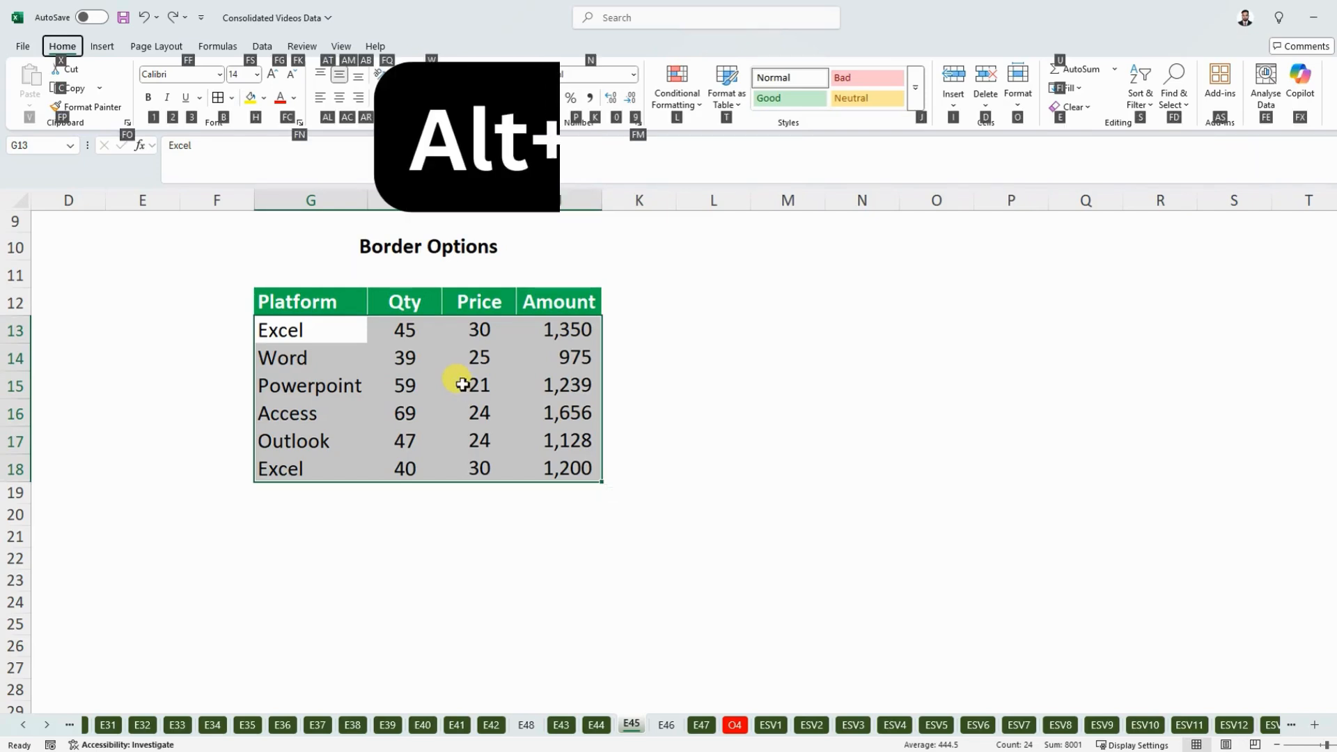
{"action": "key", "text": "b"}
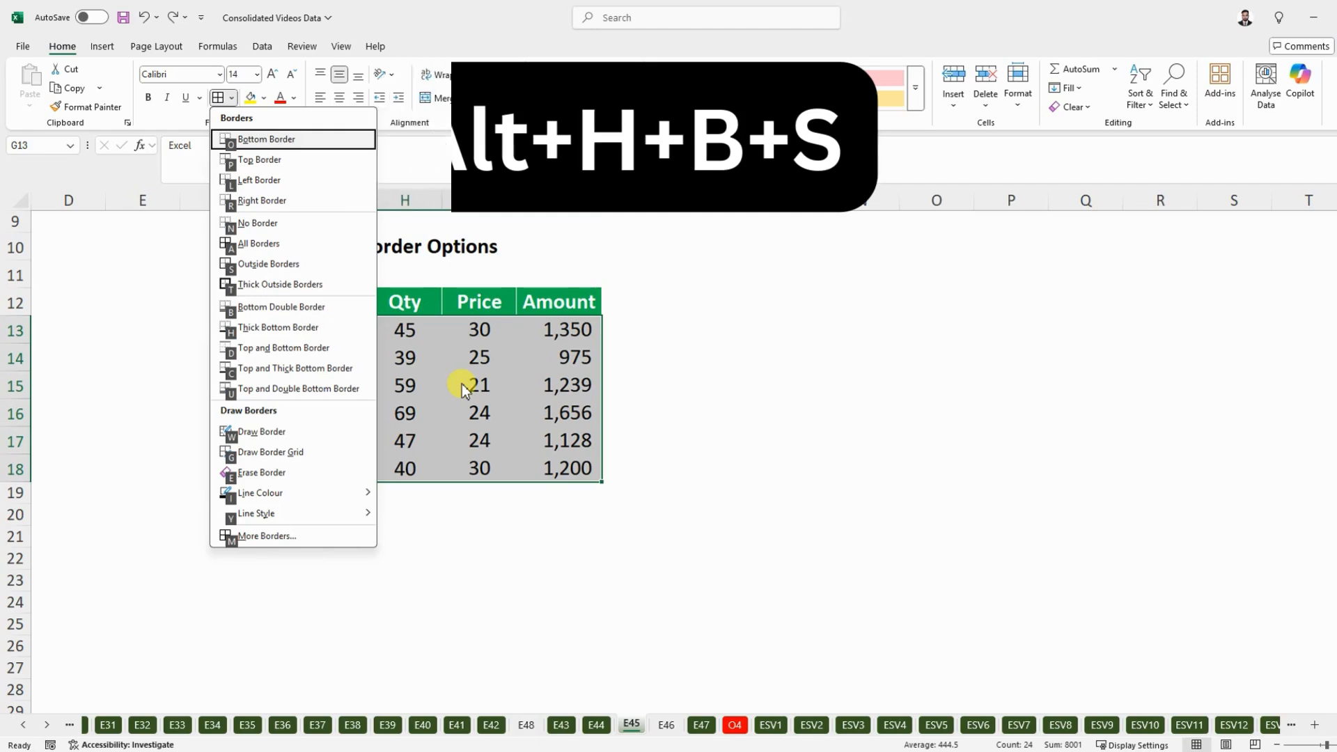
{"action": "key", "text": "s"}
{"action": "left_click", "coordinate": [405, 514]}
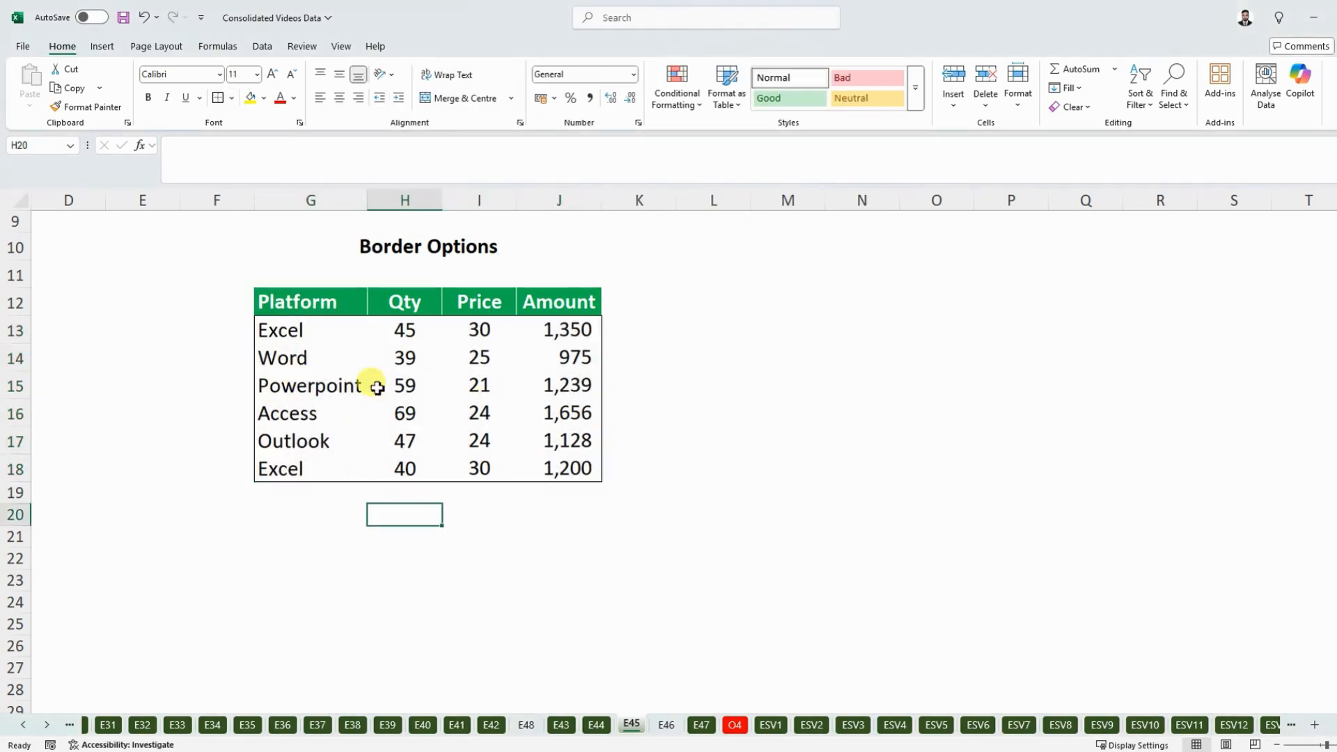
{"action": "key", "text": "ctrl+z"}
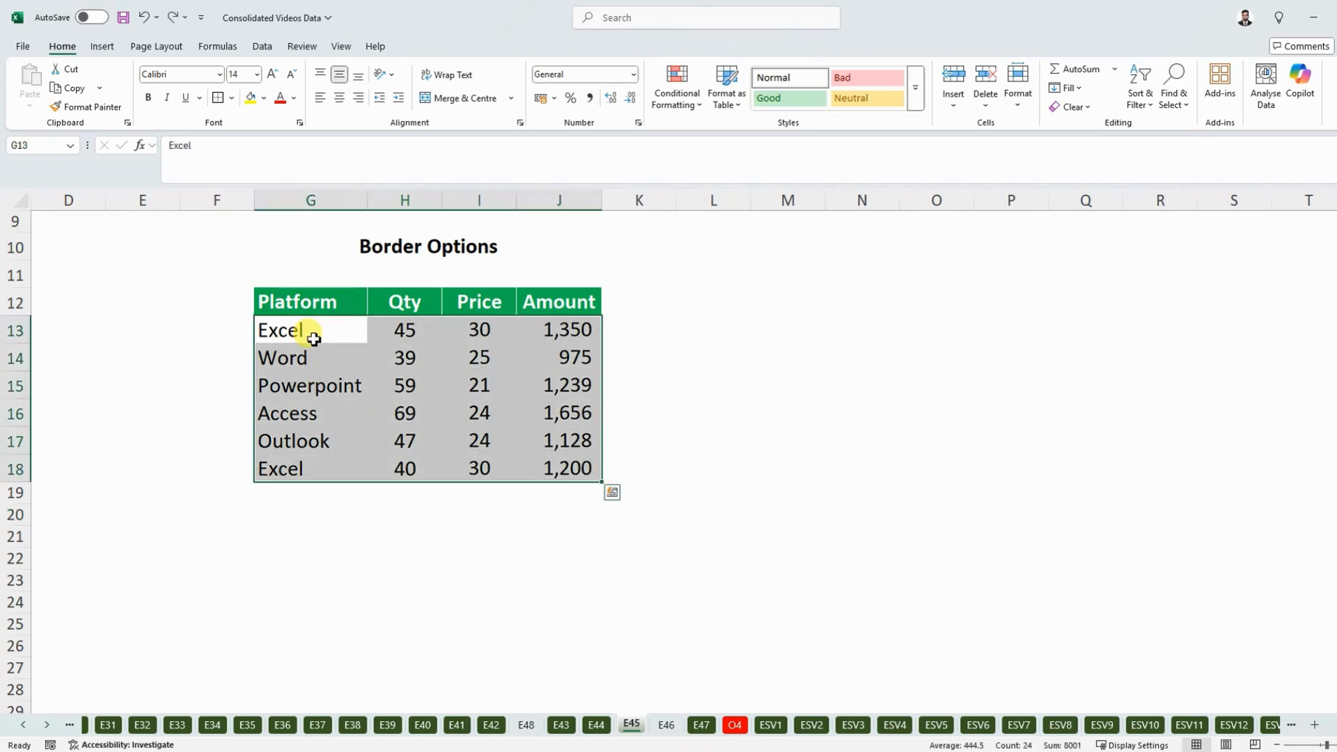
- Apply Thick Outside Borders around the data range G13:J18 and deselect the range
{"action": "key", "text": "alt"}
{"action": "key", "text": "h"}
{"action": "key", "text": "b"}
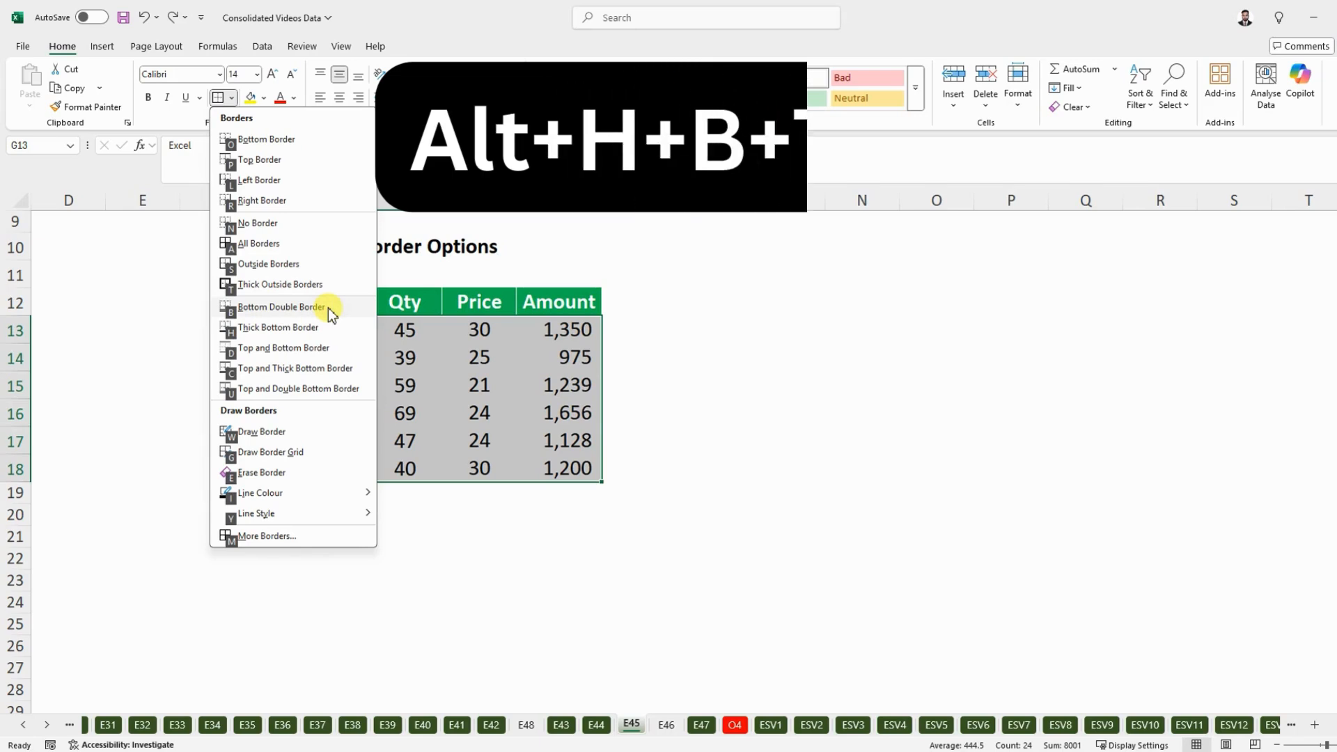
{"action": "key", "text": "t"}
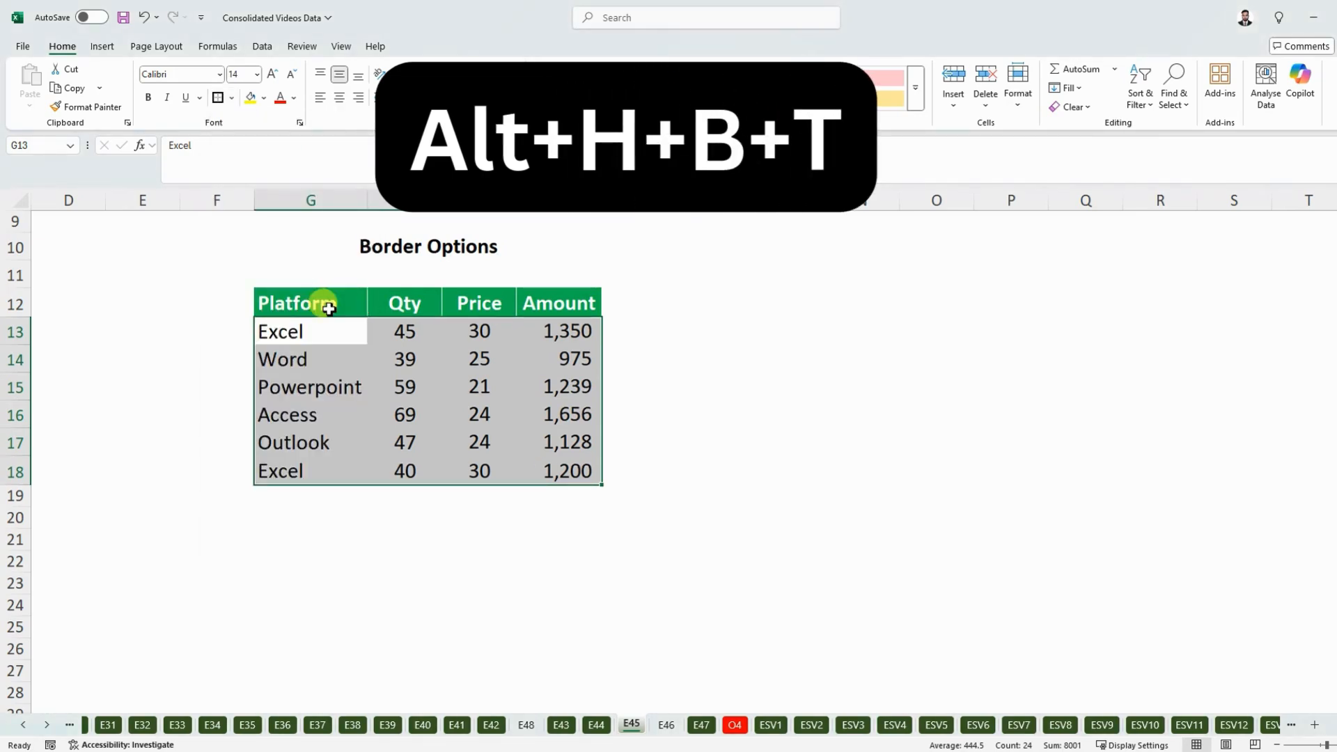
{"action": "left_click", "coordinate": [463, 440]}
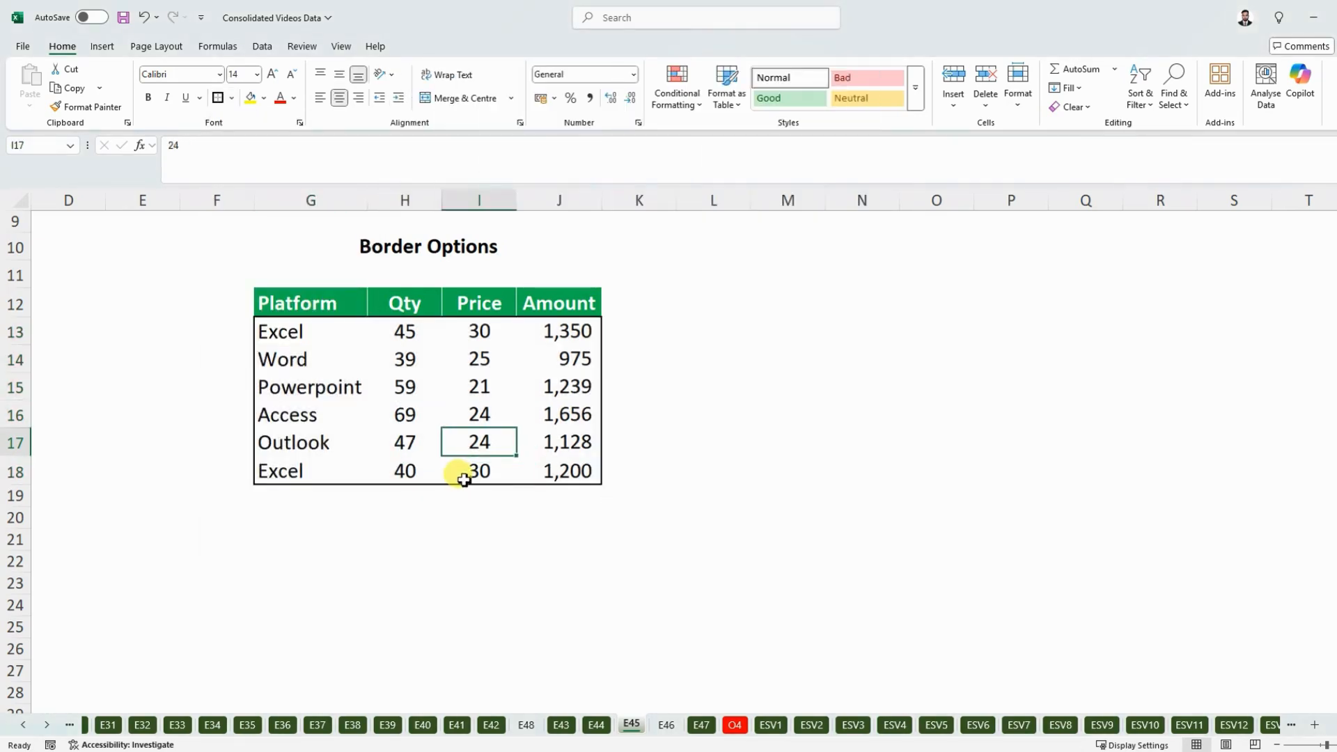